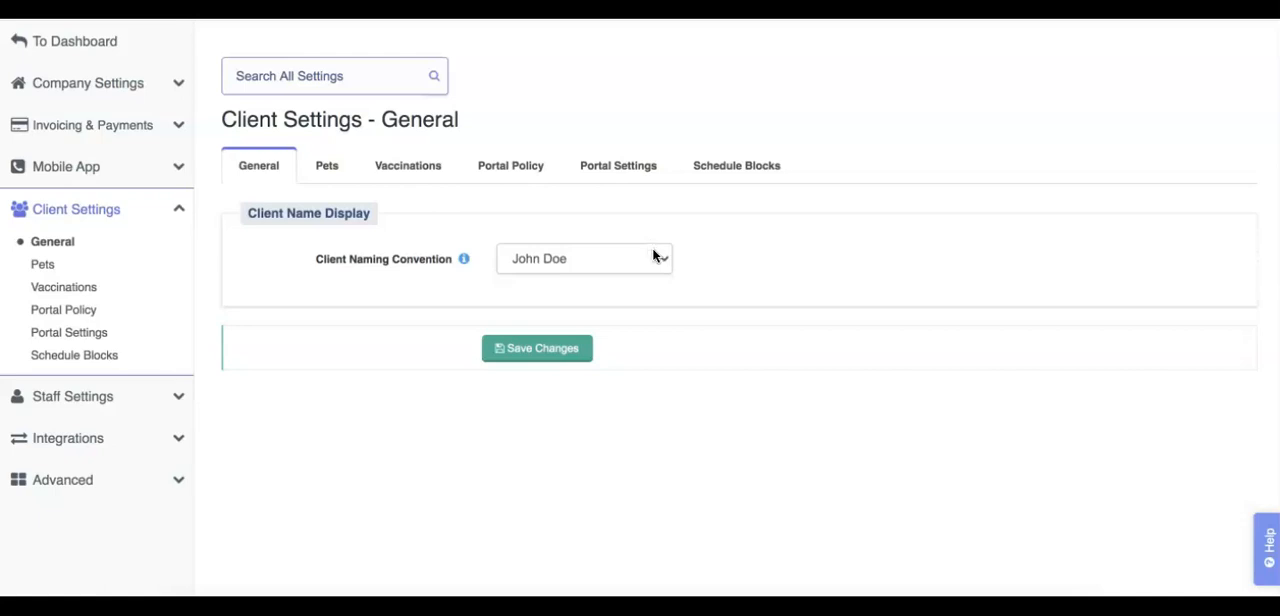
# Step: Set the client naming convention to list pet names first with the client's name in parentheses, and save the change
pyautogui.click(653, 256)
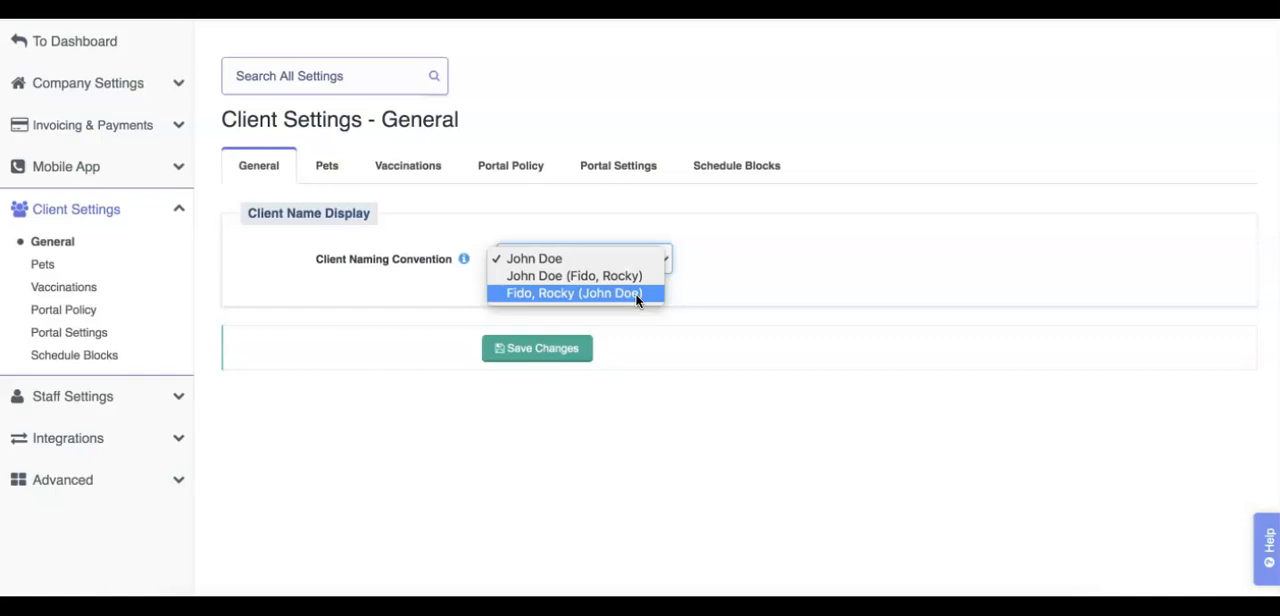
pyautogui.click(636, 293)
pyautogui.click(552, 347)
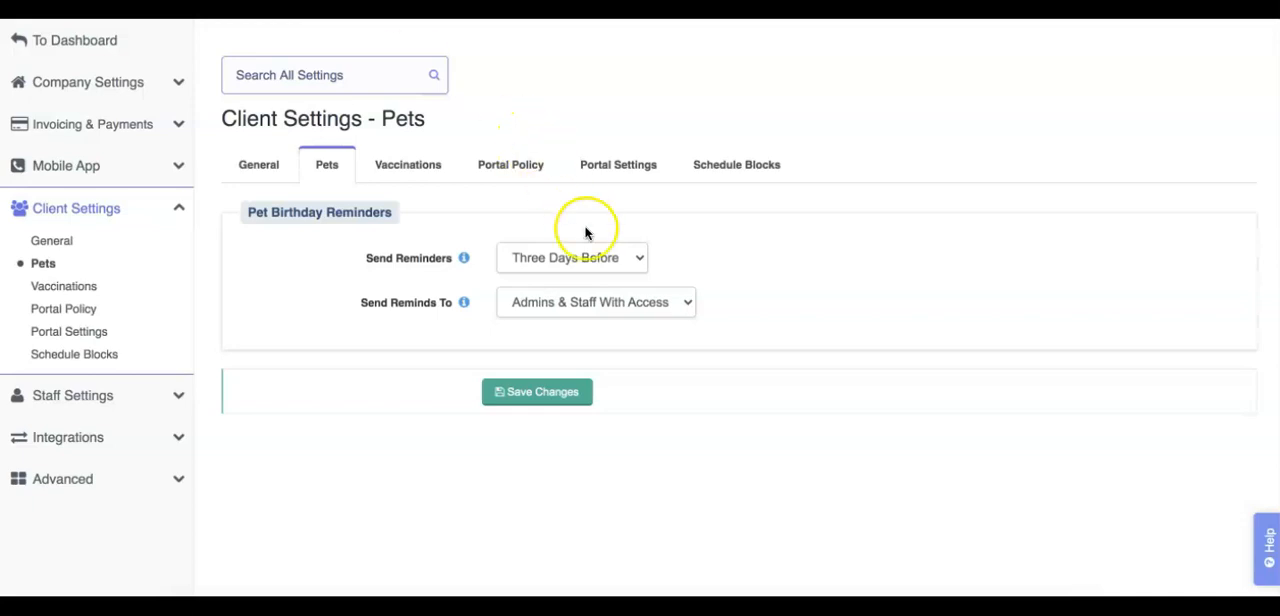
# Step: Review the timing options for pet birthday reminders and set the reminder recipients to Admins Only
pyautogui.click(638, 260)
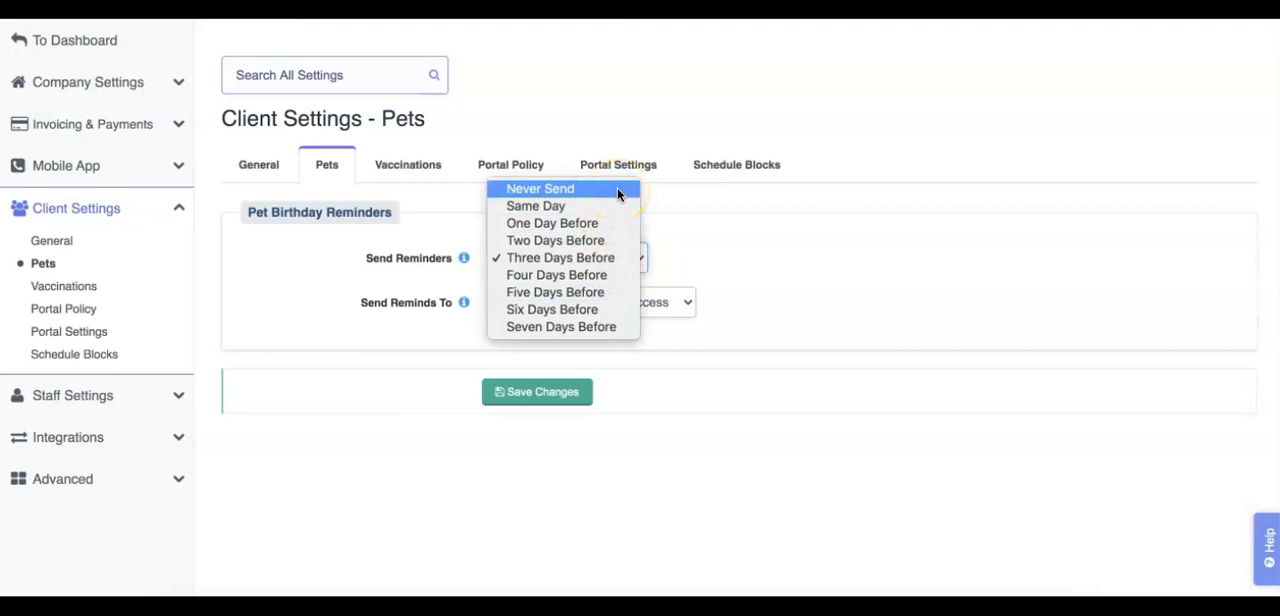
pyautogui.click(684, 210)
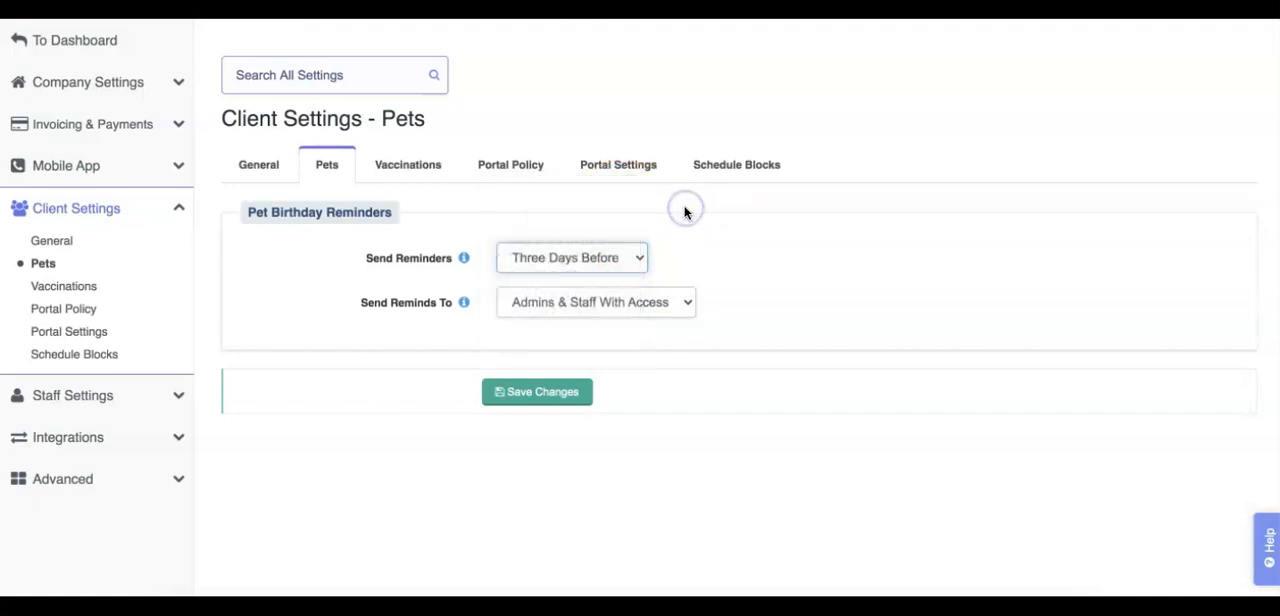
pyautogui.click(677, 301)
pyautogui.click(680, 304)
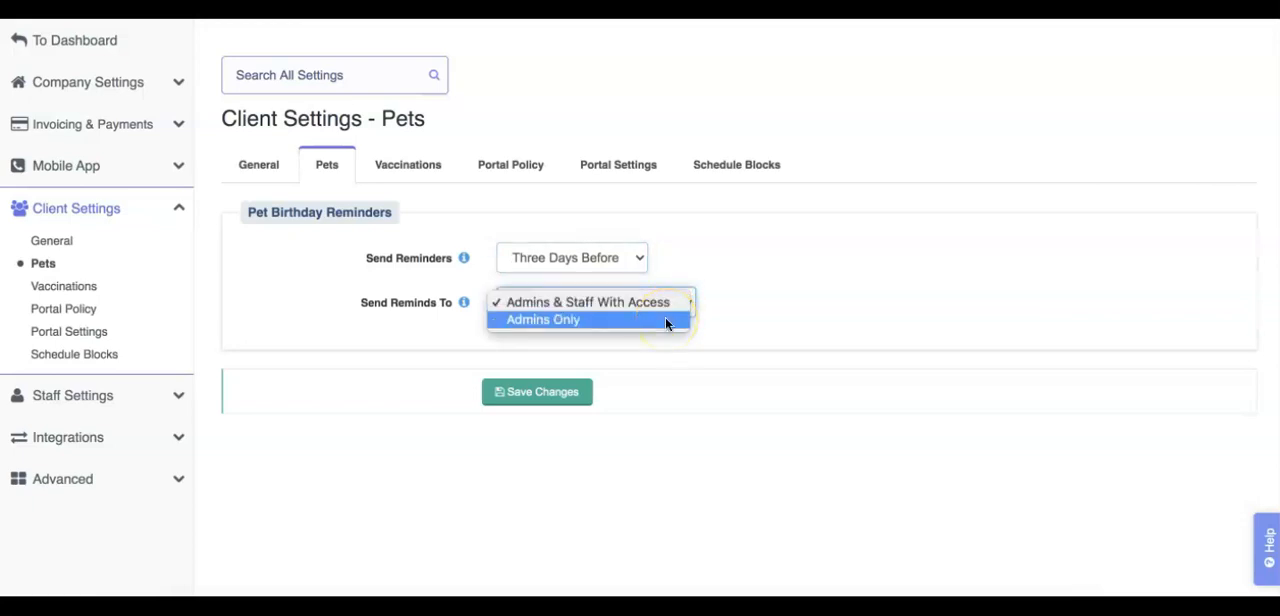
pyautogui.click(665, 320)
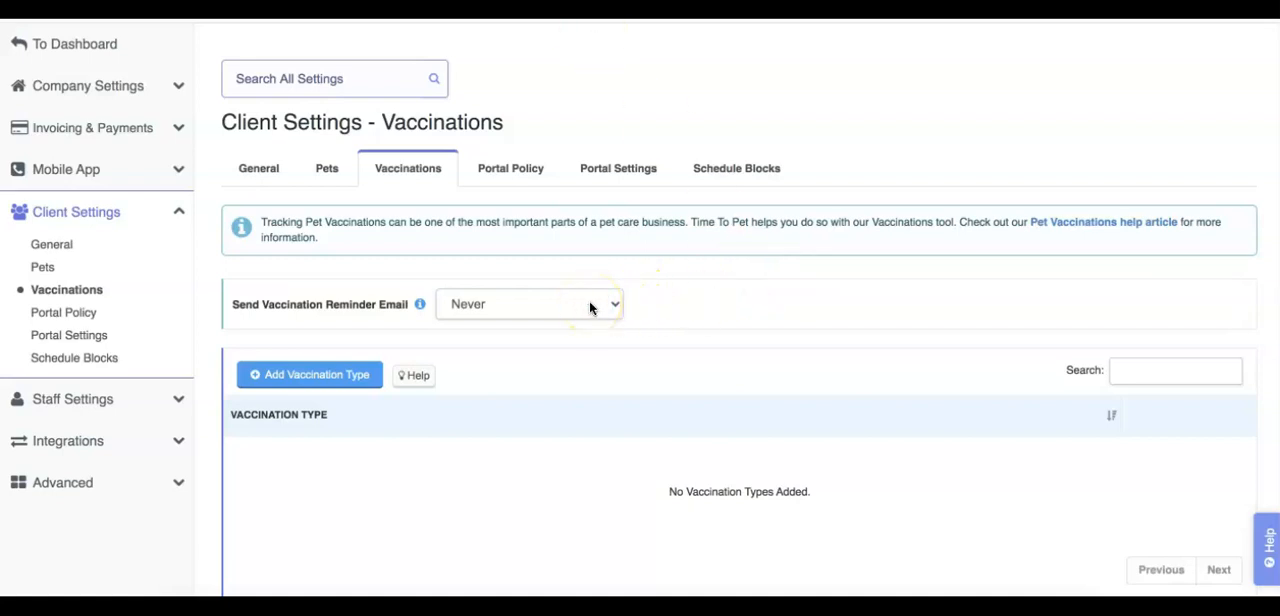
# Step: Check the frequency options for vaccination reminder emails, and add and save a vaccination type named Rabies
pyautogui.click(589, 306)
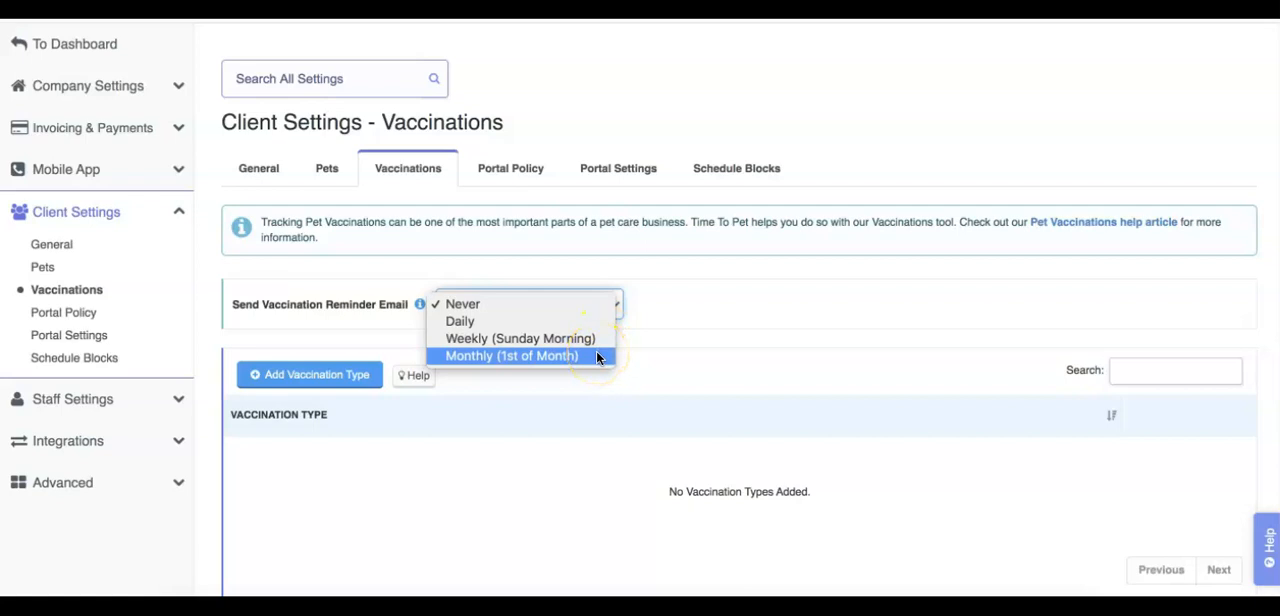
pyautogui.click(686, 346)
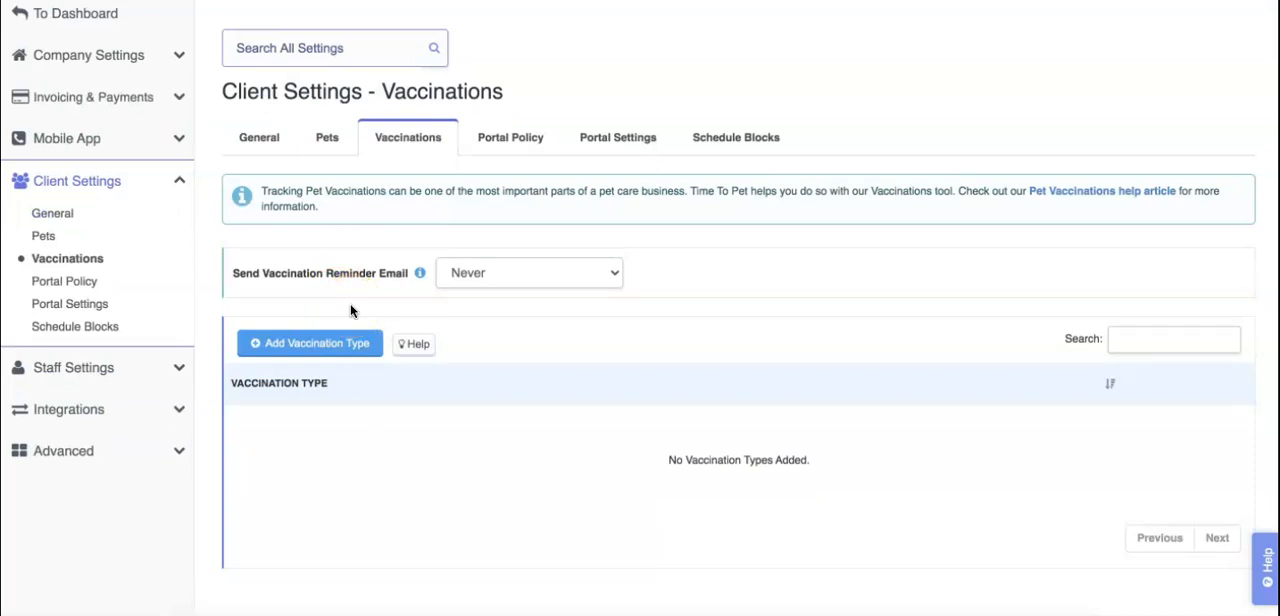
pyautogui.click(358, 350)
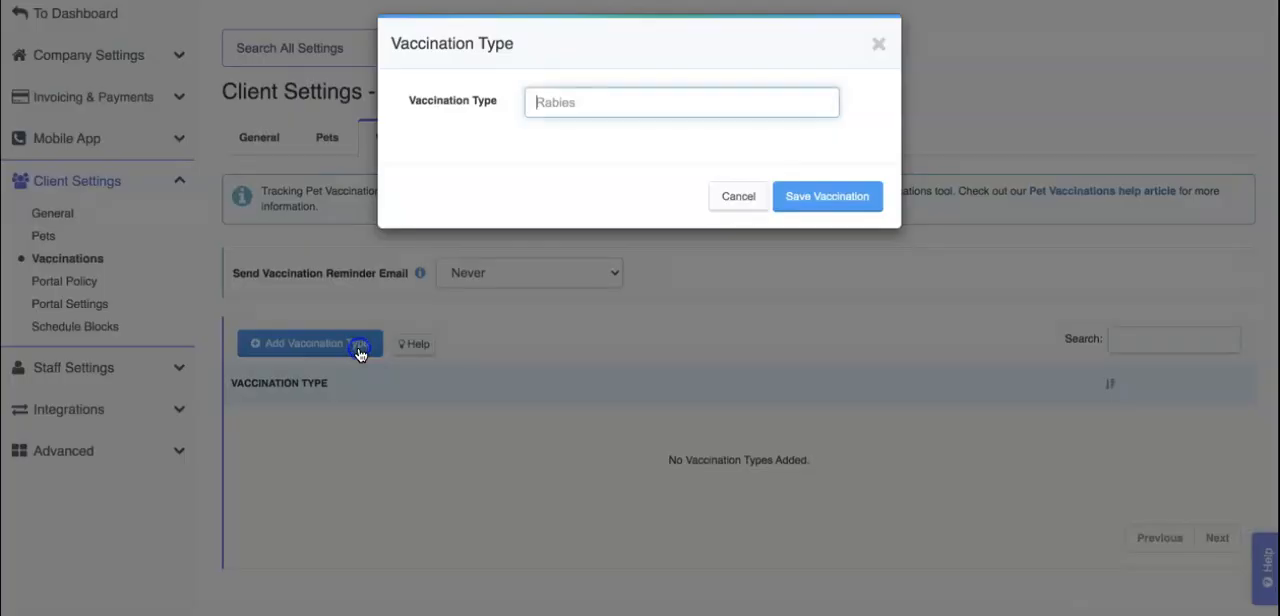
pyautogui.click(611, 114)
pyautogui.write('Rabies')
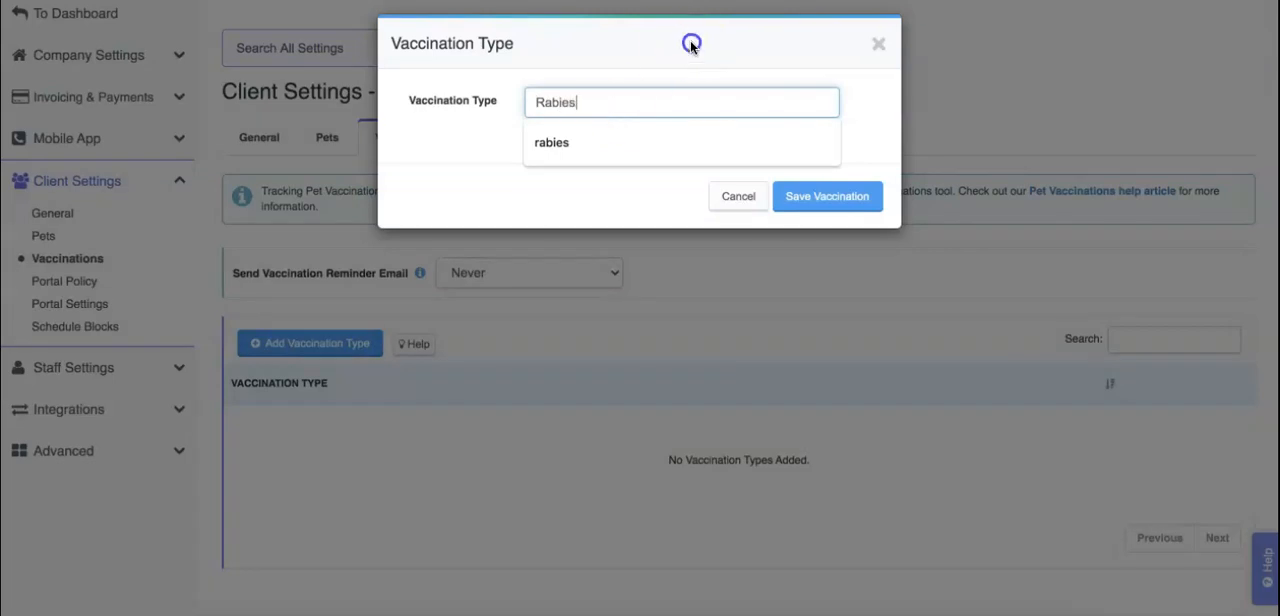
pyautogui.click(831, 192)
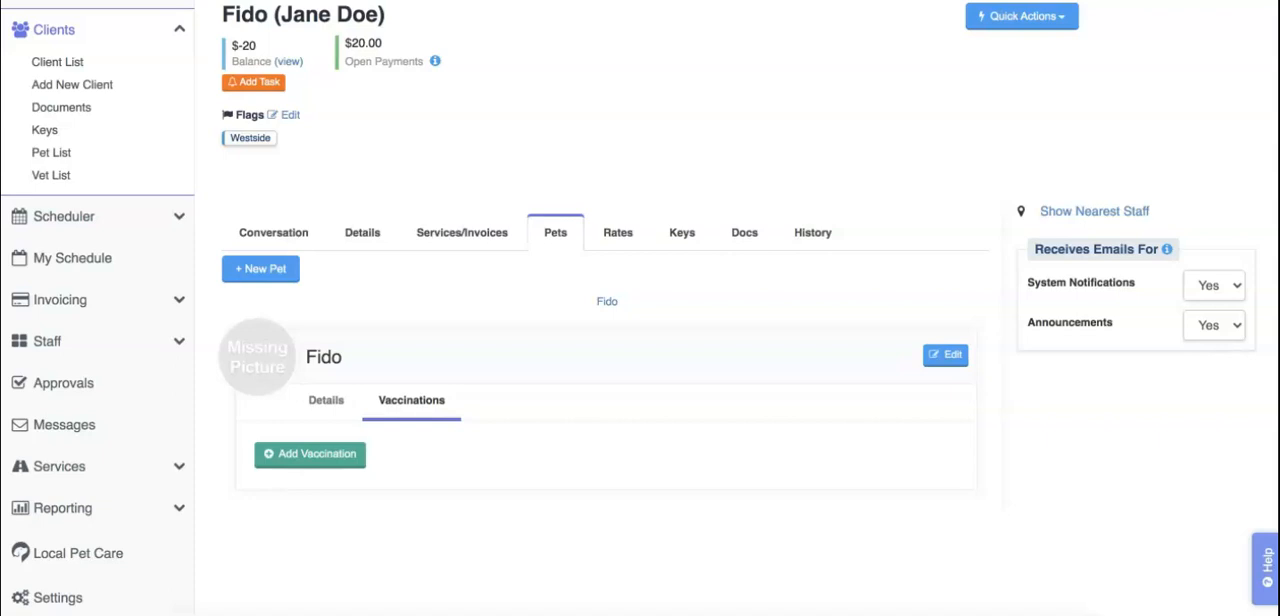
# Step: Add a Rabies vaccination to Fido's pet record with an expiration date of Dec 1, 2021 and save it
pyautogui.click(336, 462)
pyautogui.click(352, 462)
pyautogui.scroll(-2, 643, 458)
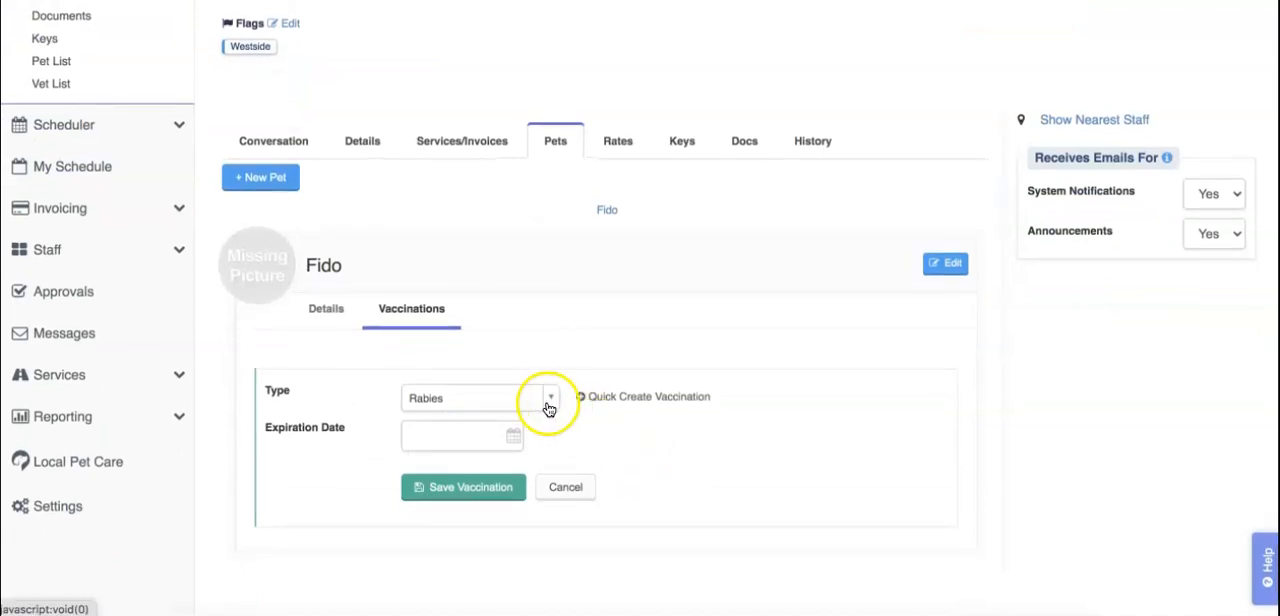
pyautogui.click(490, 445)
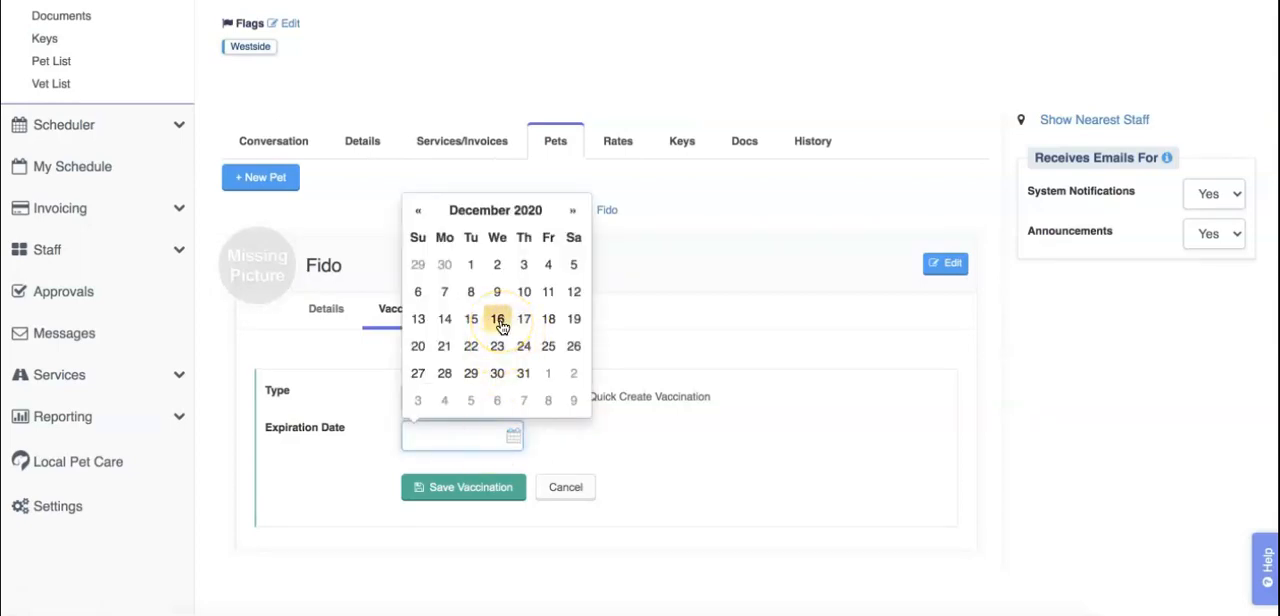
pyautogui.click(536, 212)
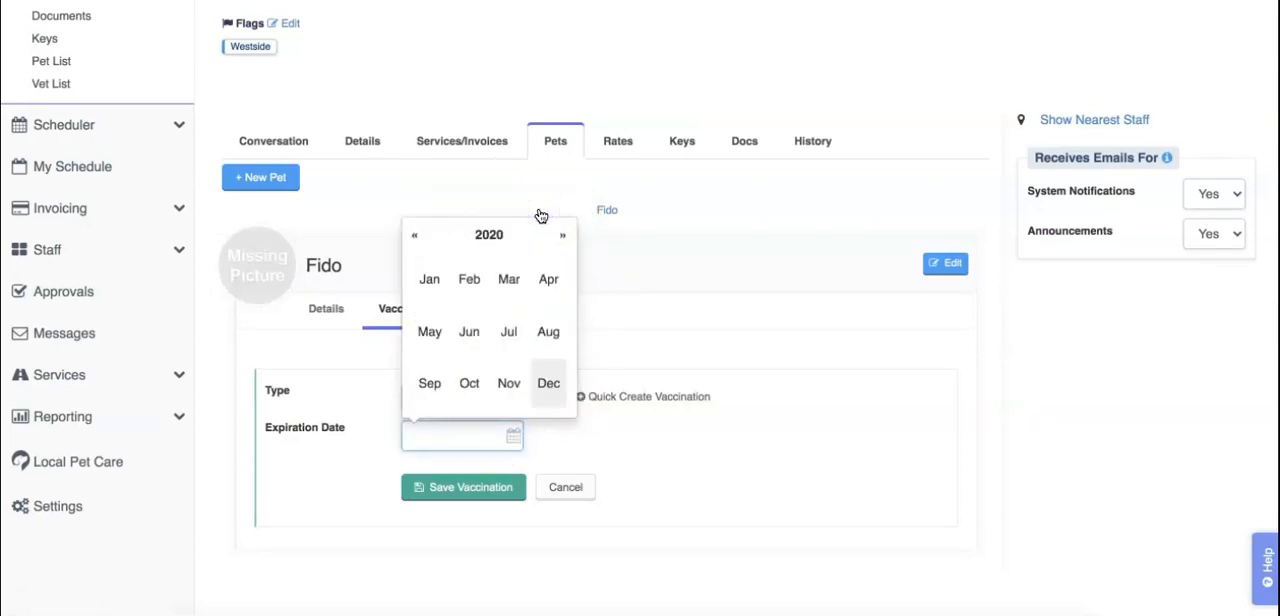
pyautogui.click(495, 238)
pyautogui.click(503, 272)
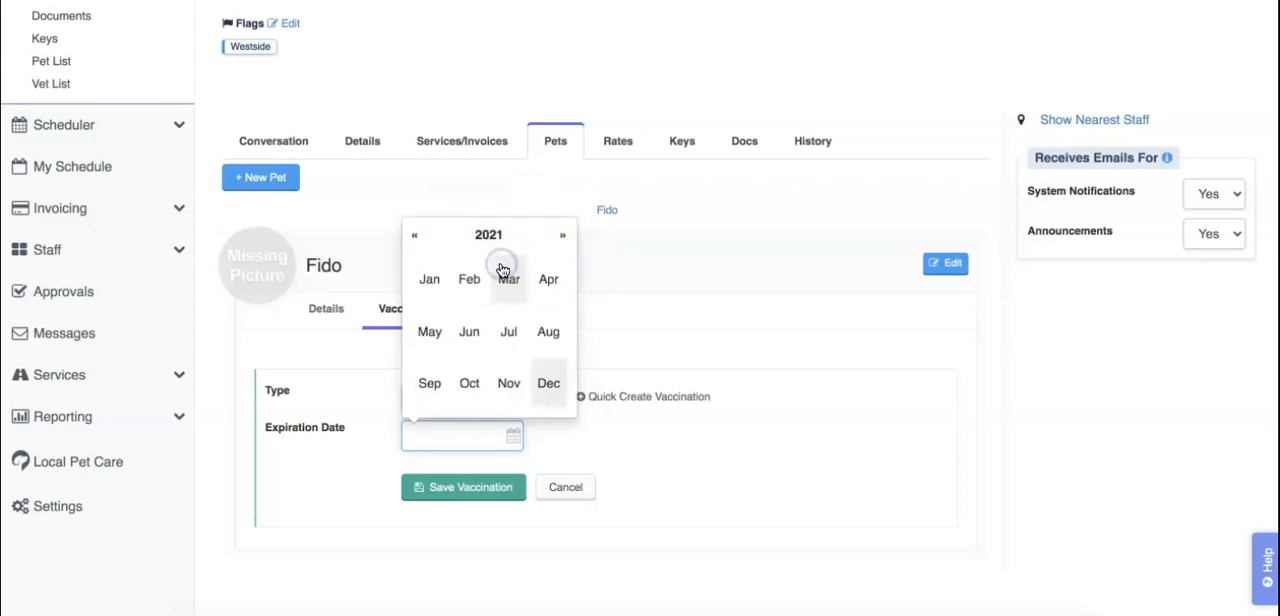
pyautogui.click(548, 383)
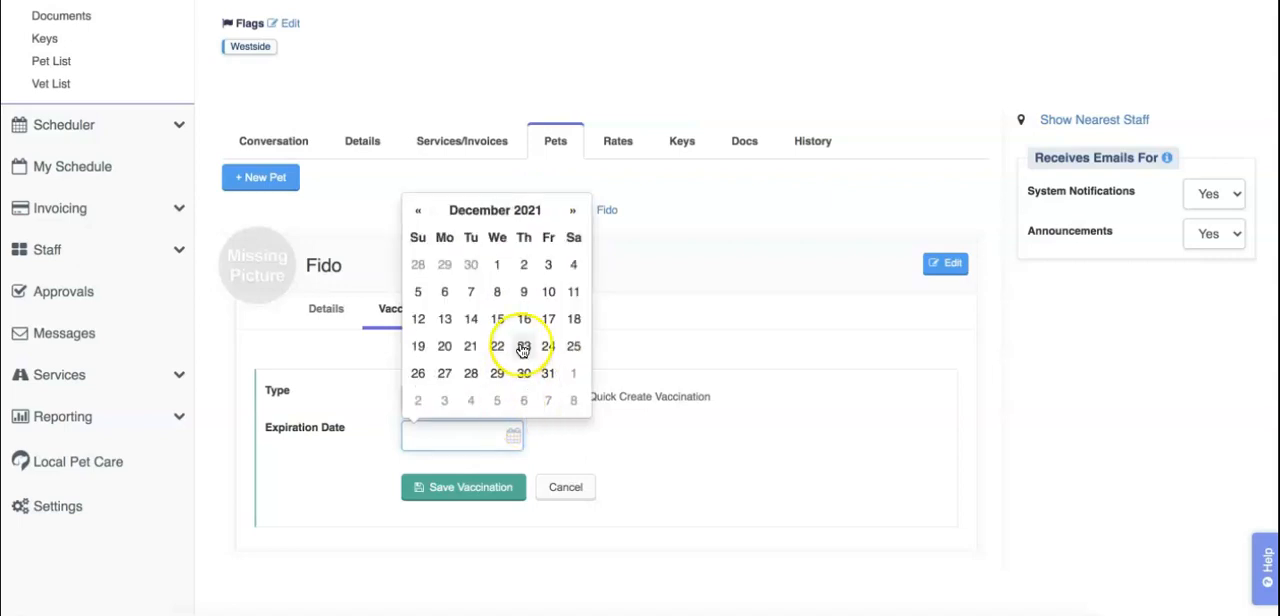
pyautogui.click(498, 266)
pyautogui.click(474, 488)
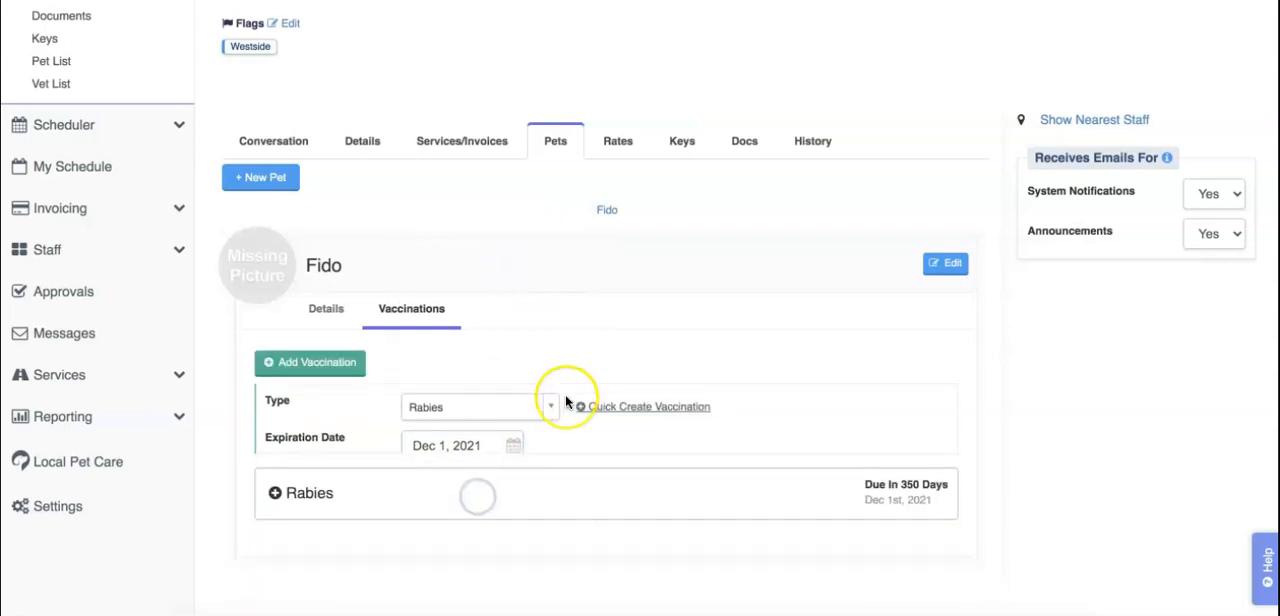
# Step: Examine the Portal Policy settings, including the policy editor, the enable option, the help article link and the revision history
pyautogui.click(48, 12)
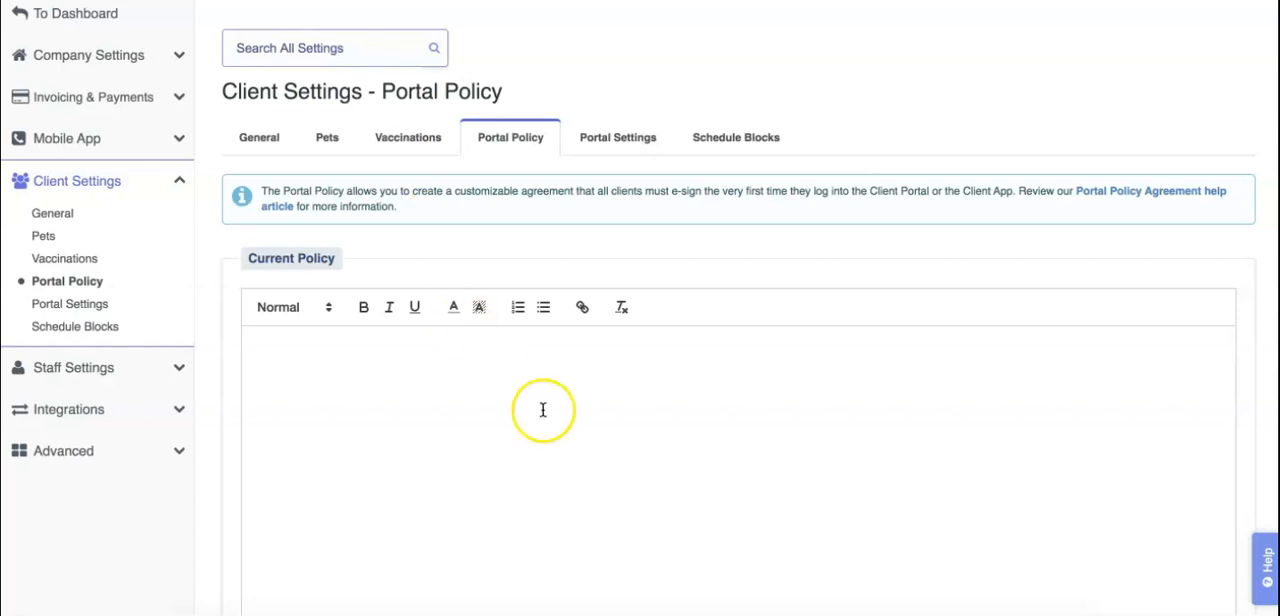
pyautogui.scroll(-2, 543, 410)
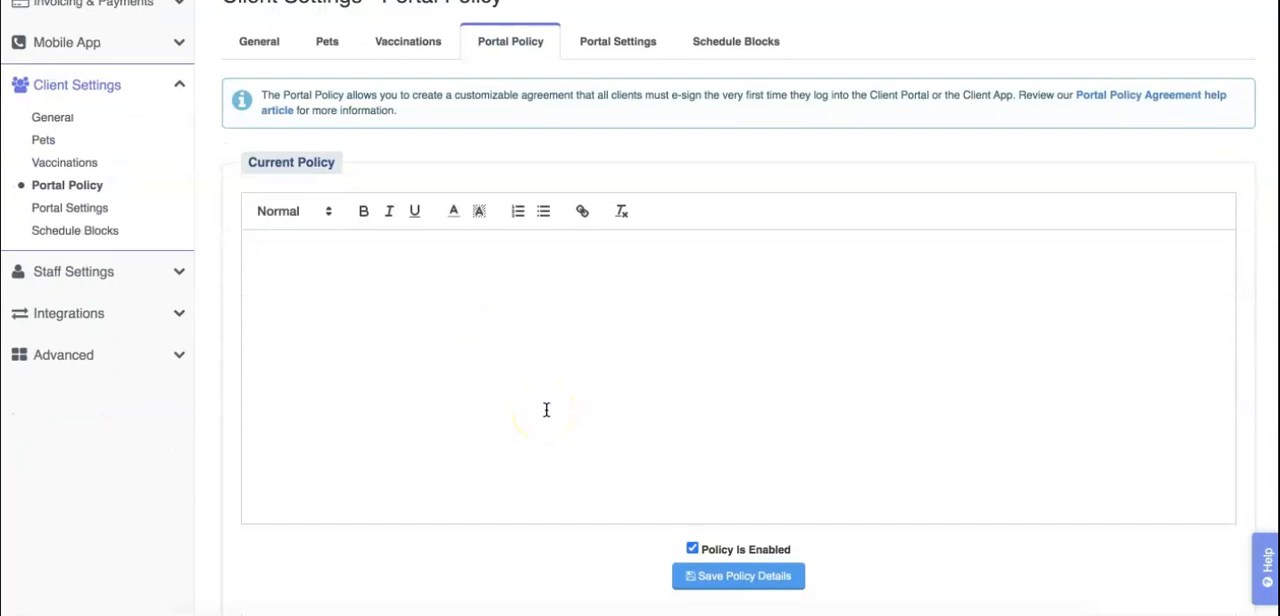
pyautogui.click(481, 328)
pyautogui.scroll(-1, 481, 327)
pyautogui.scroll(-1, 481, 327)
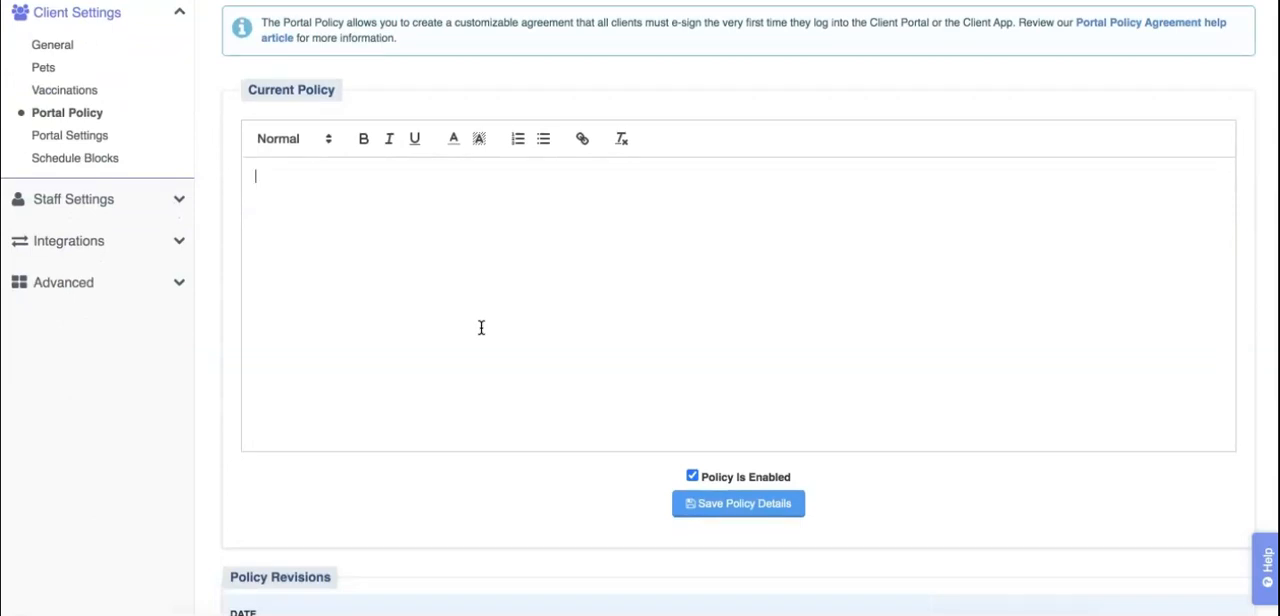
pyautogui.scroll(2, 481, 327)
pyautogui.scroll(1, 481, 327)
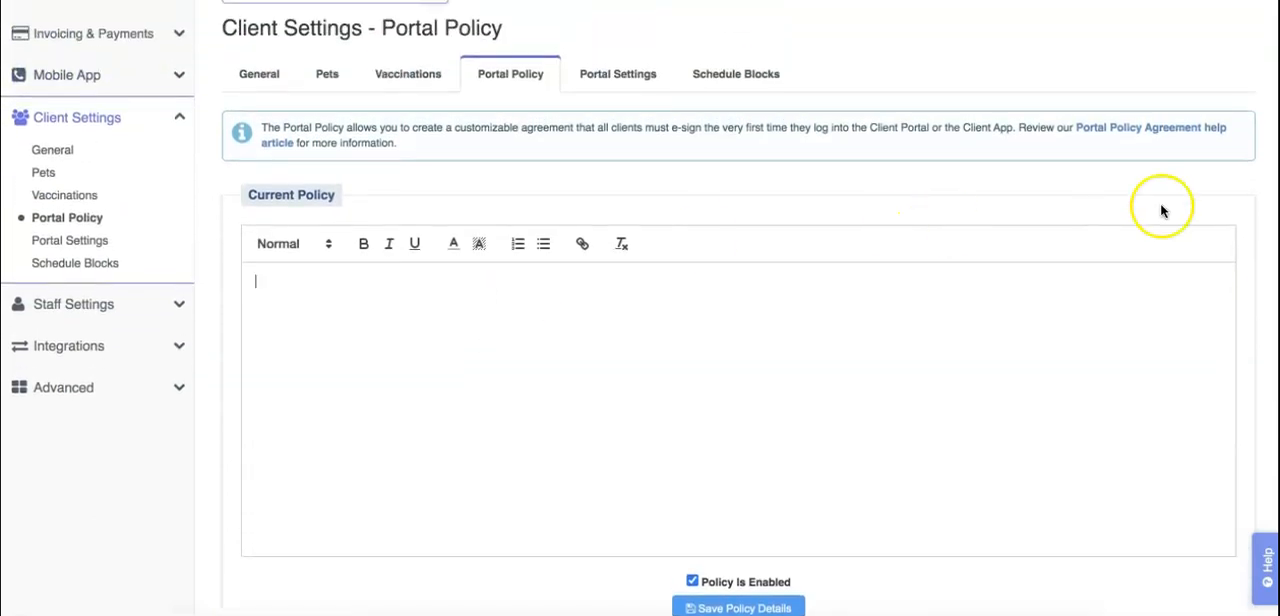
pyautogui.click(1195, 137)
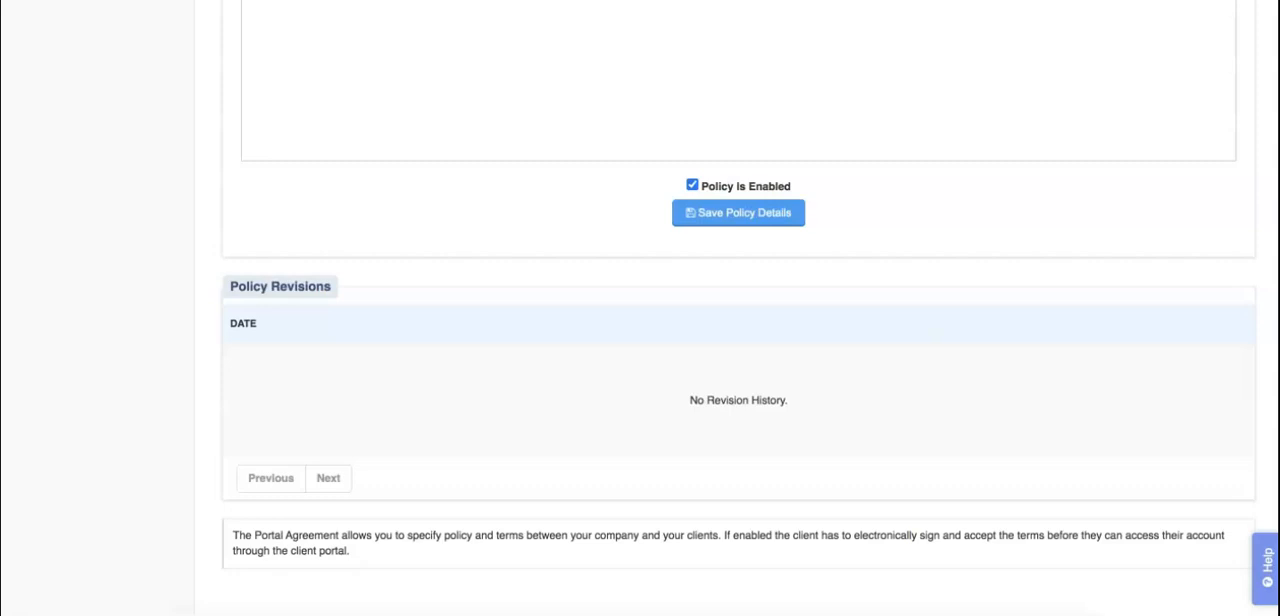
pyautogui.scroll(8, 738, 308)
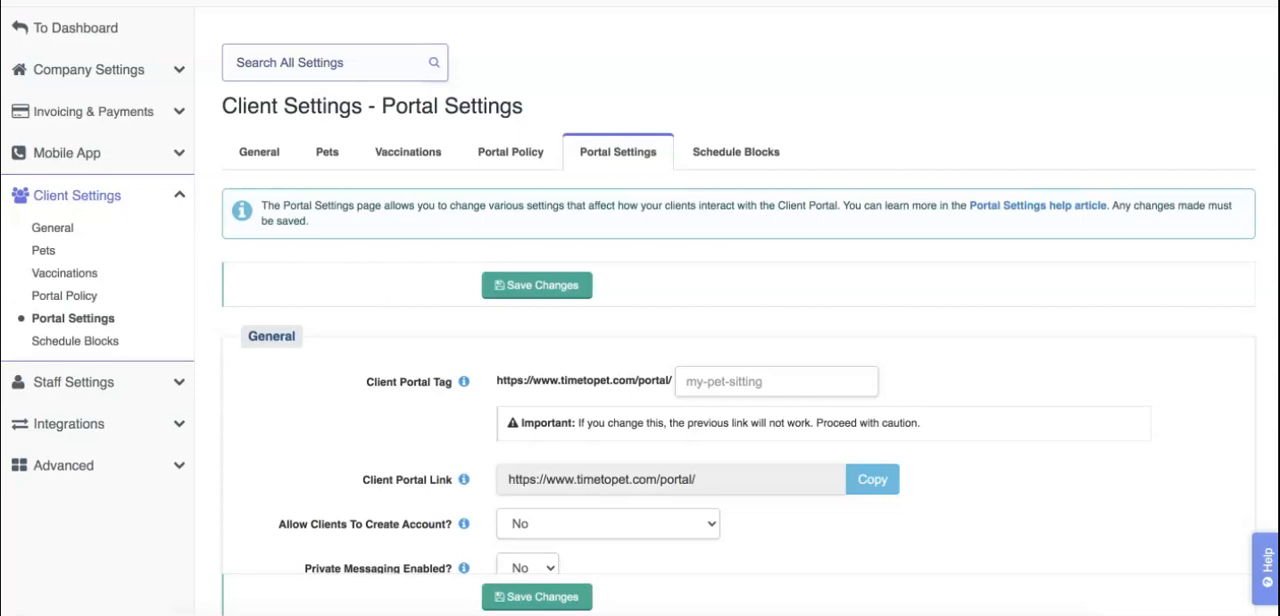
# Step: Set the Client Portal Tag to jennaspetsitting in the general portal settings
pyautogui.scroll(-1, 439, 321)
pyautogui.click(439, 321)
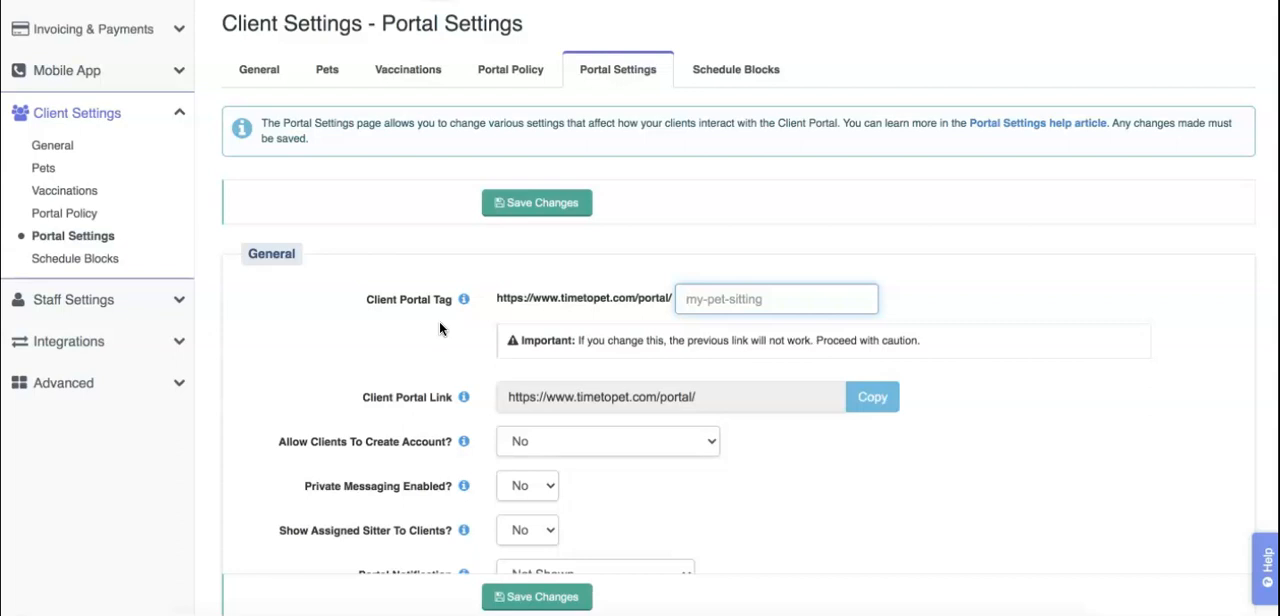
pyautogui.click(245, 76)
pyautogui.click(414, 243)
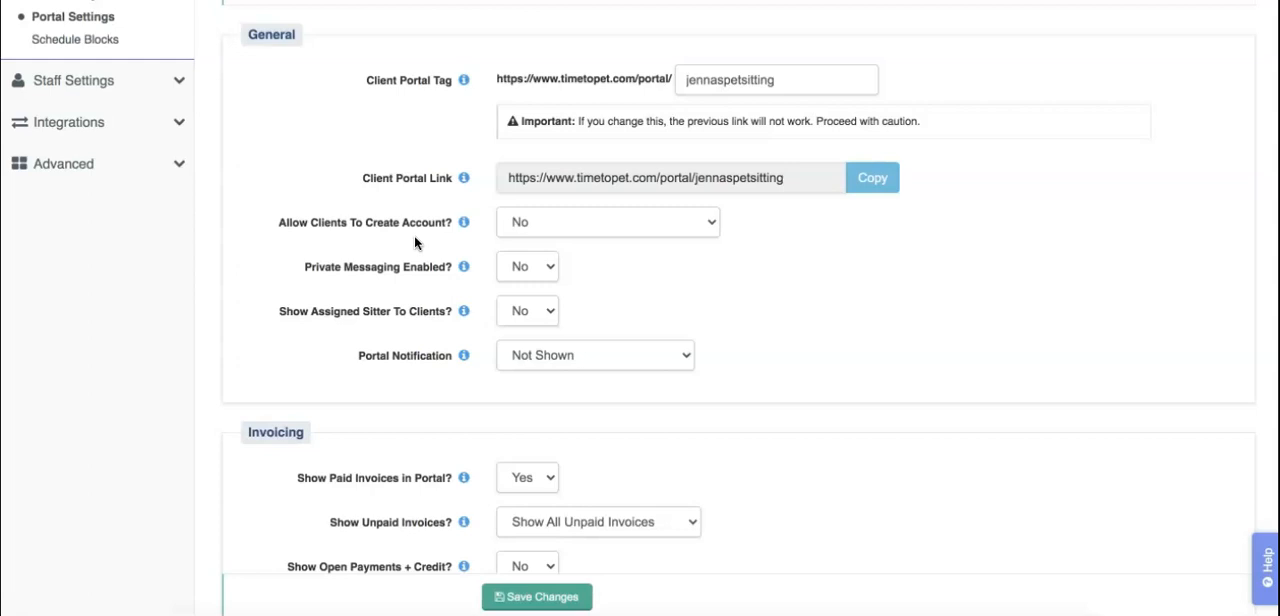
# Step: Set the option that lets clients create accounts to Yes, Accounts Require Approval
pyautogui.click(560, 223)
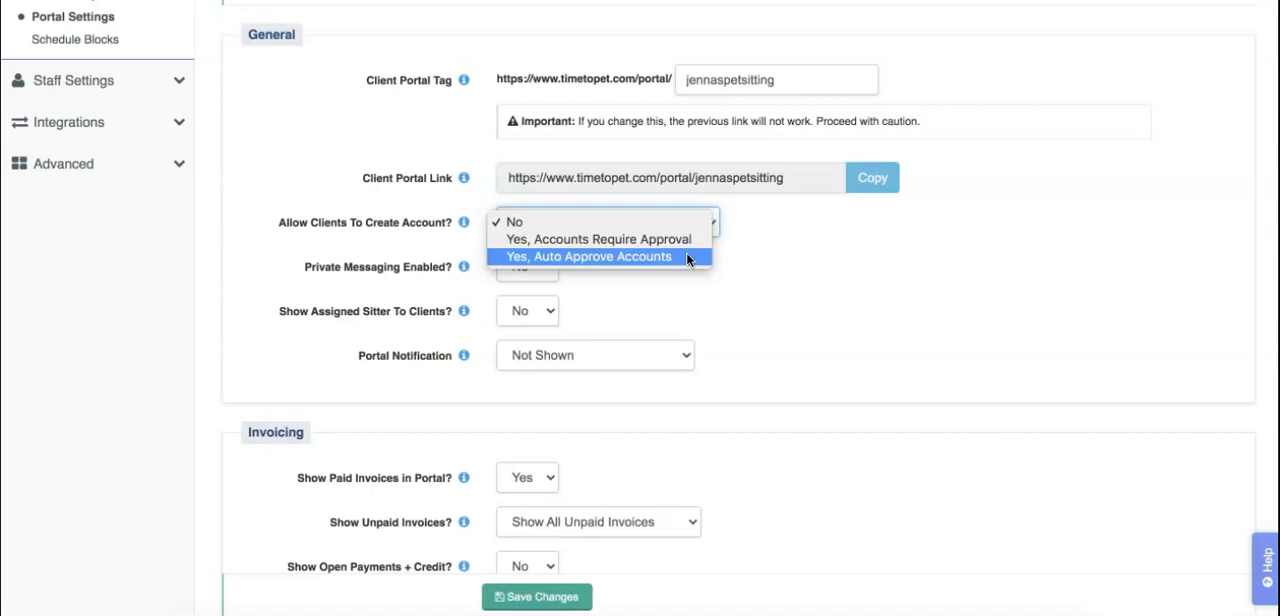
pyautogui.click(748, 265)
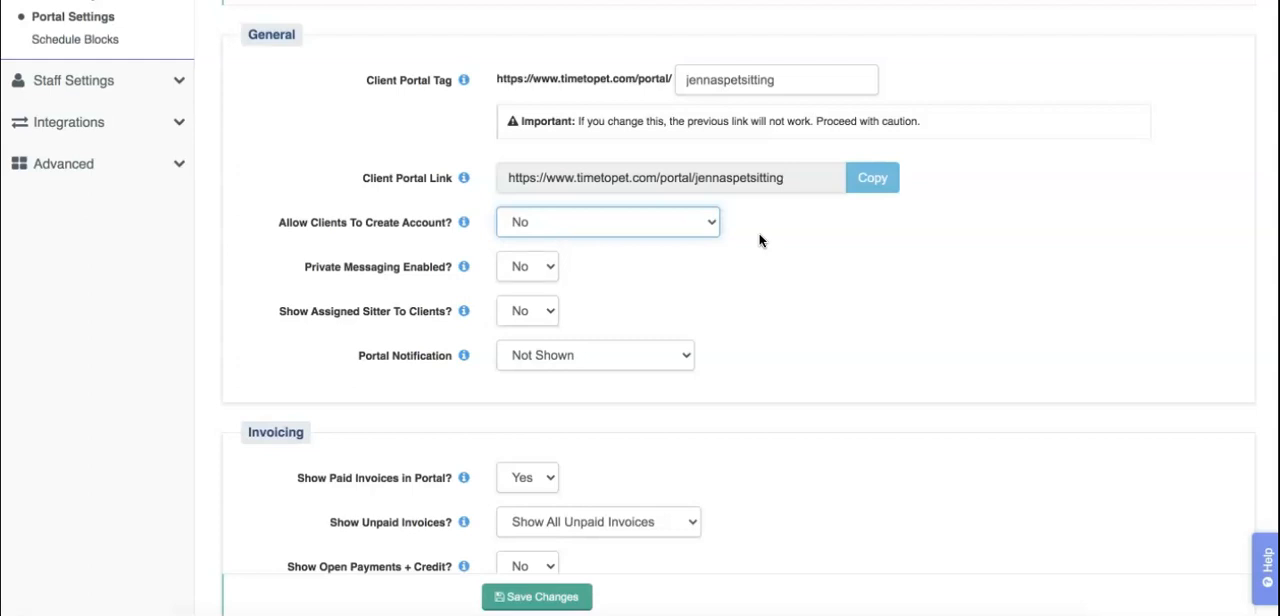
pyautogui.click(684, 220)
pyautogui.click(676, 239)
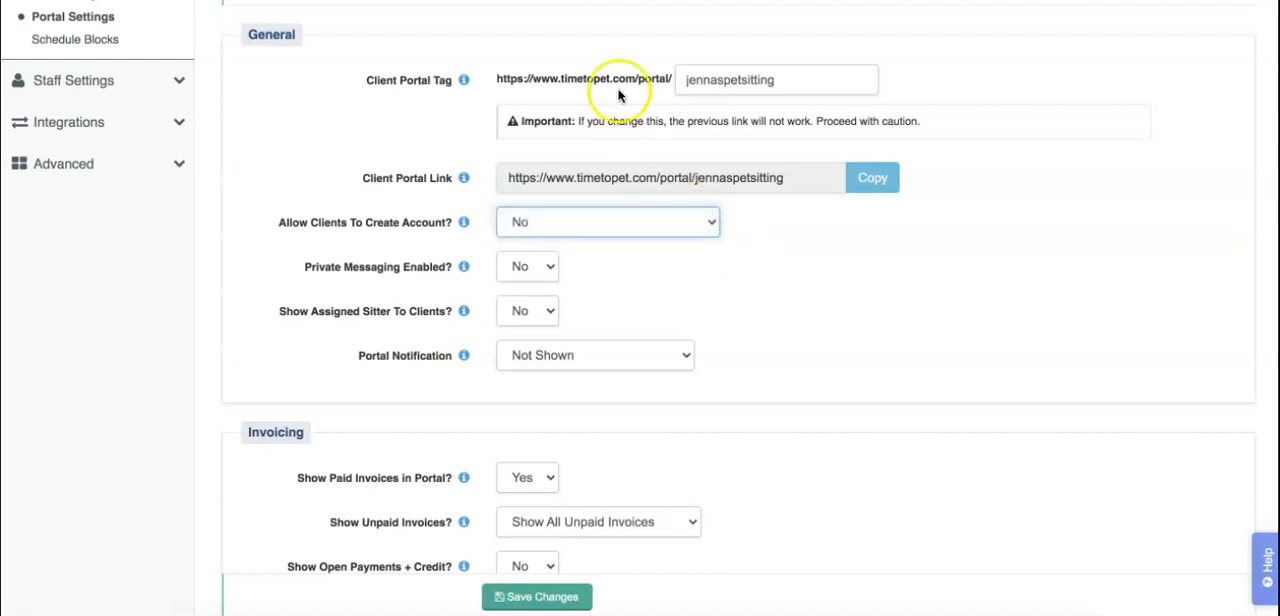
# Step: Examine the additional fields available for the account creation form and the URL for potential clients
pyautogui.scroll(-2, 610, 60)
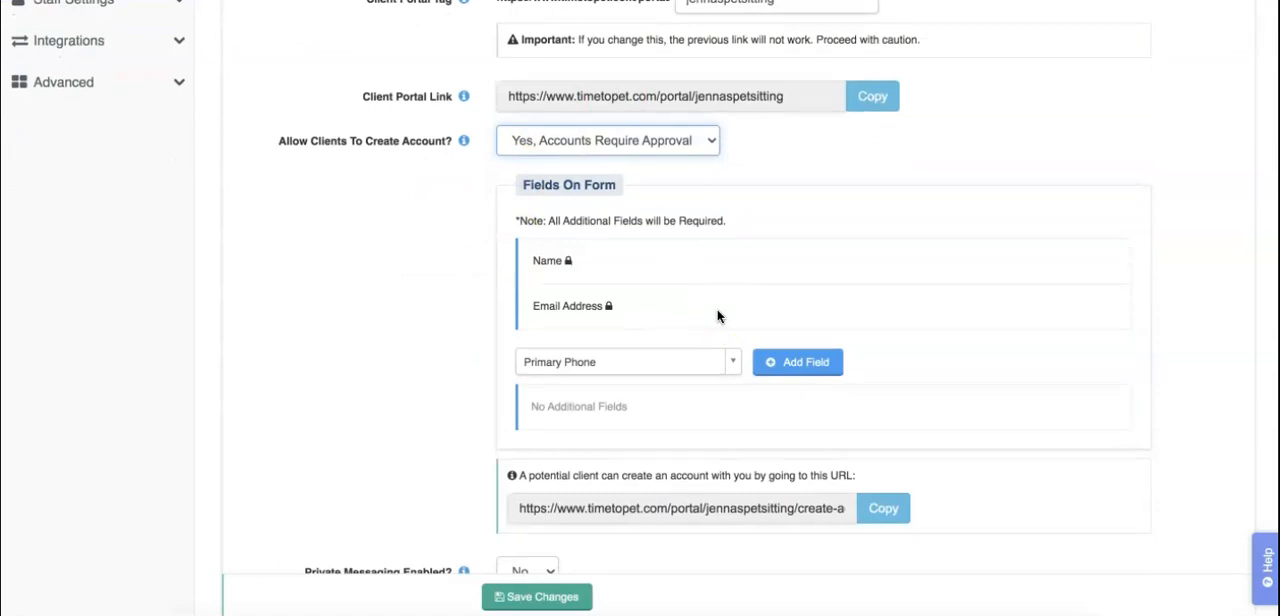
pyautogui.click(715, 361)
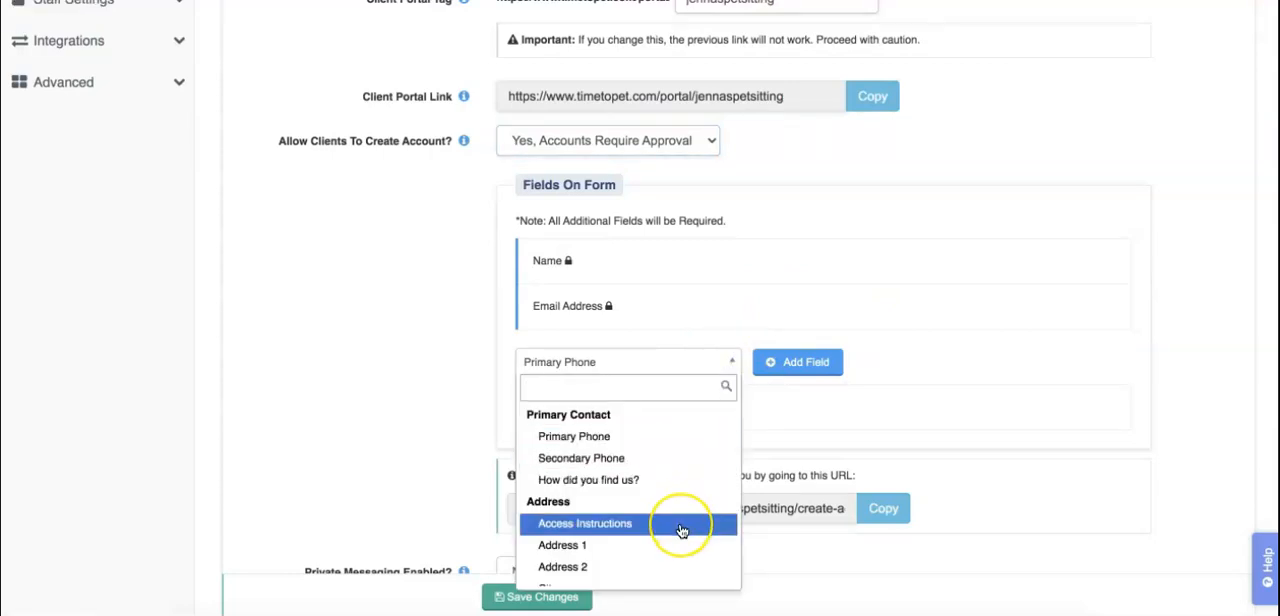
pyautogui.scroll(-1, 680, 530)
pyautogui.click(835, 422)
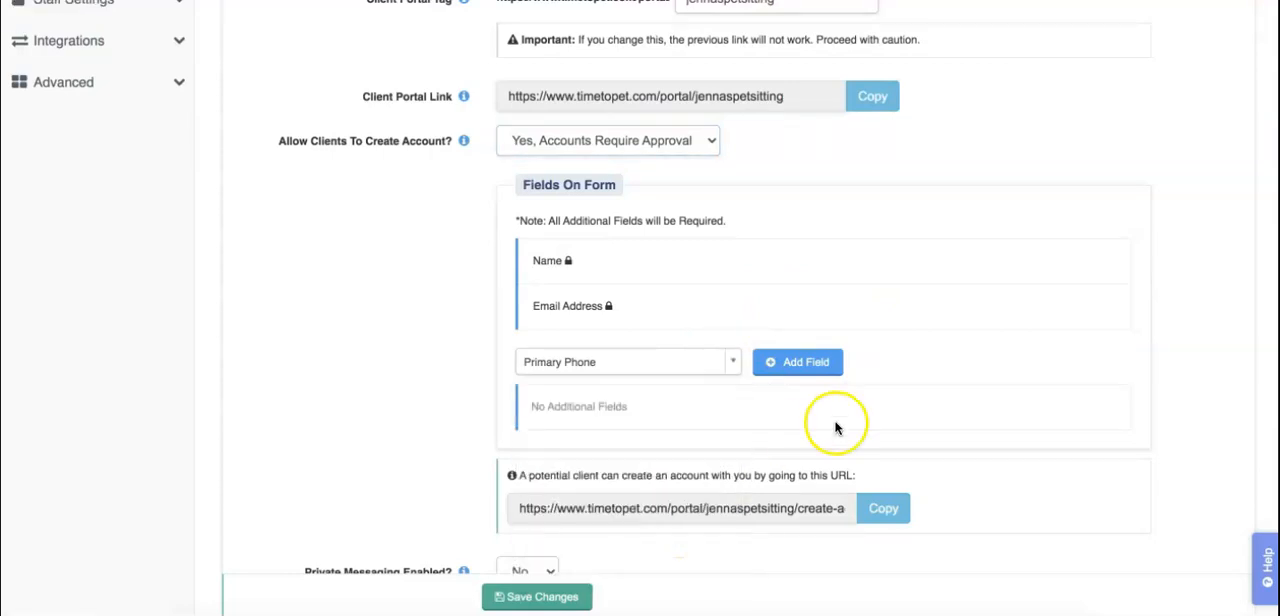
pyautogui.scroll(-1, 1041, 453)
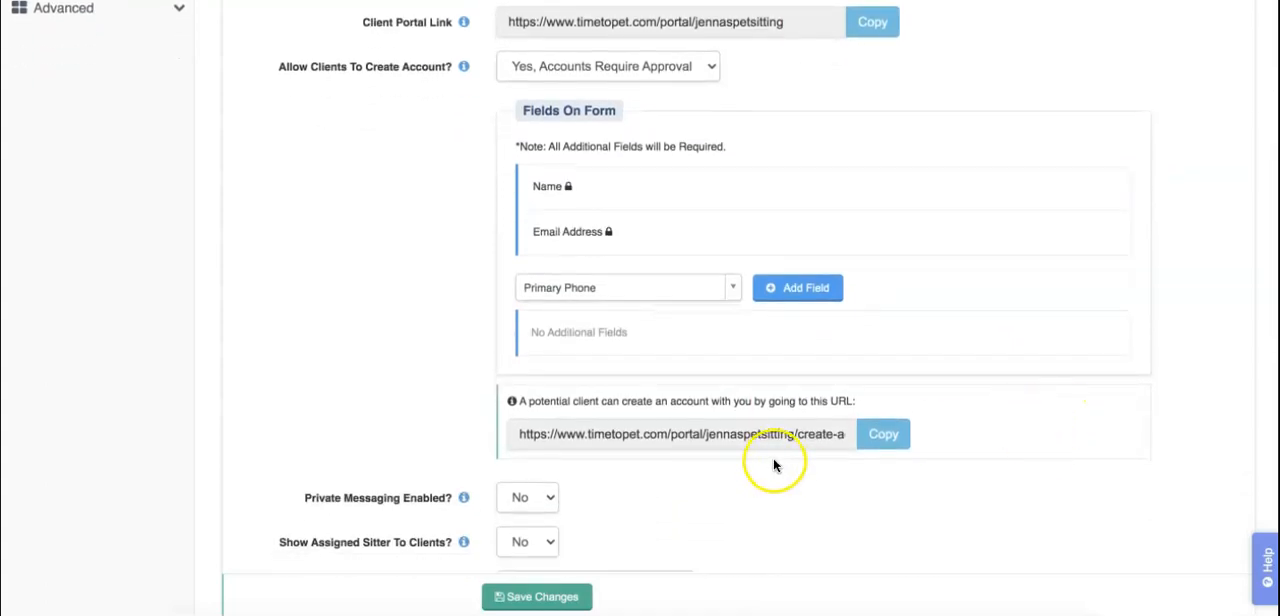
pyautogui.click(733, 434)
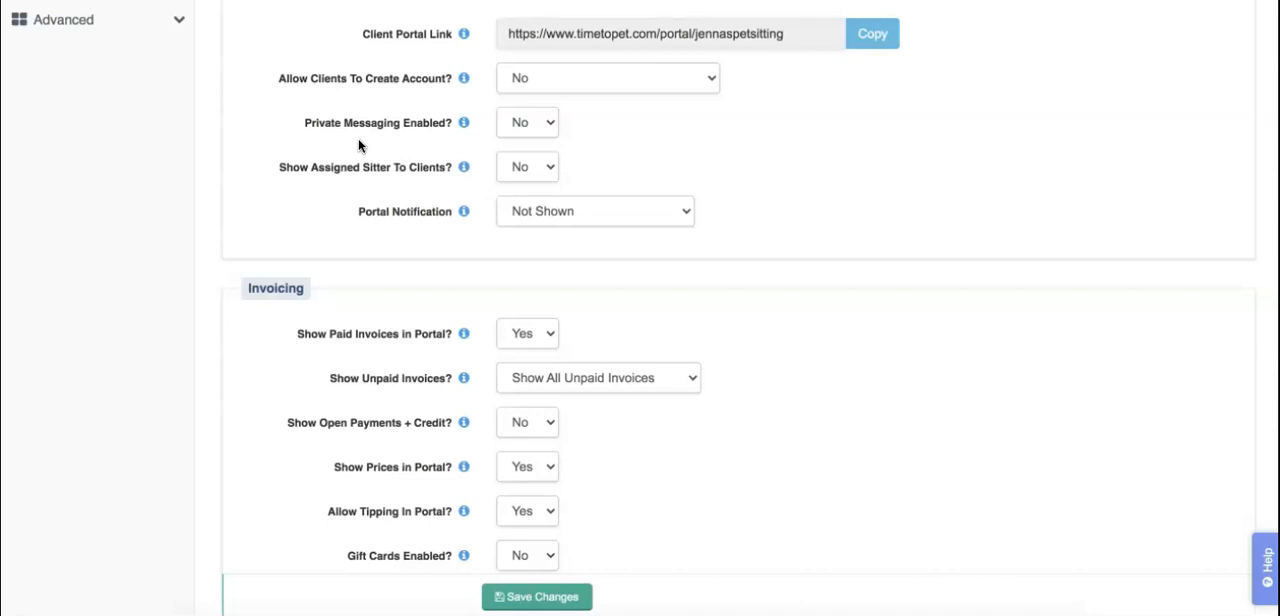
# Step: Enable private messaging in the client portal and save the portal settings
pyautogui.click(522, 124)
pyautogui.click(520, 106)
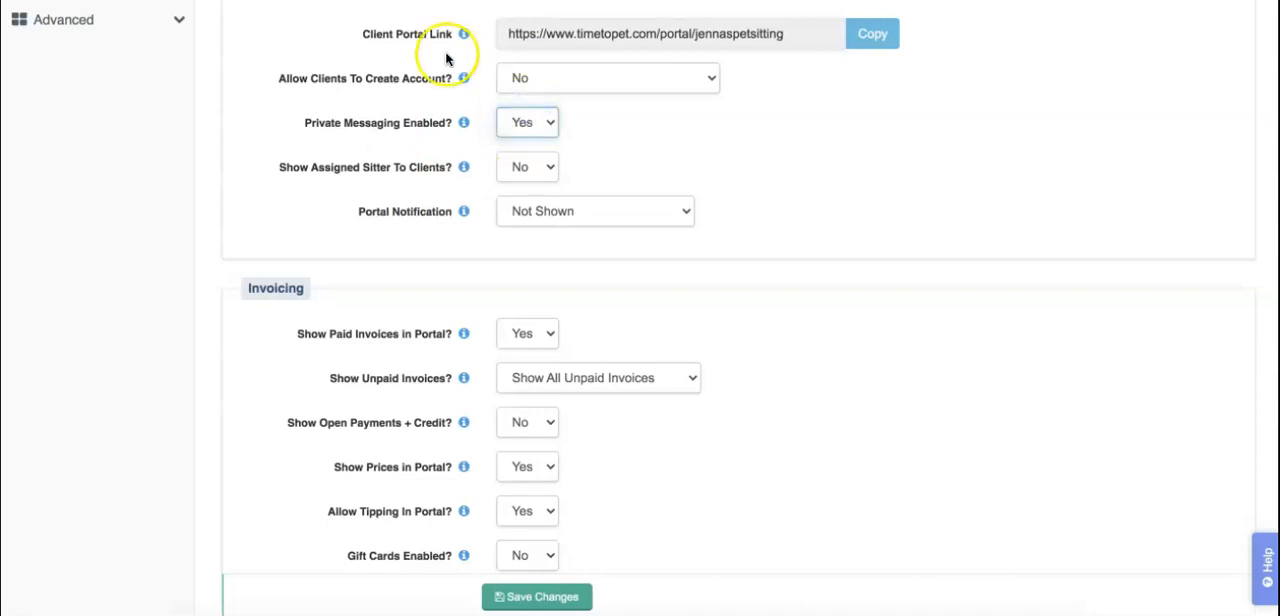
pyautogui.click(528, 596)
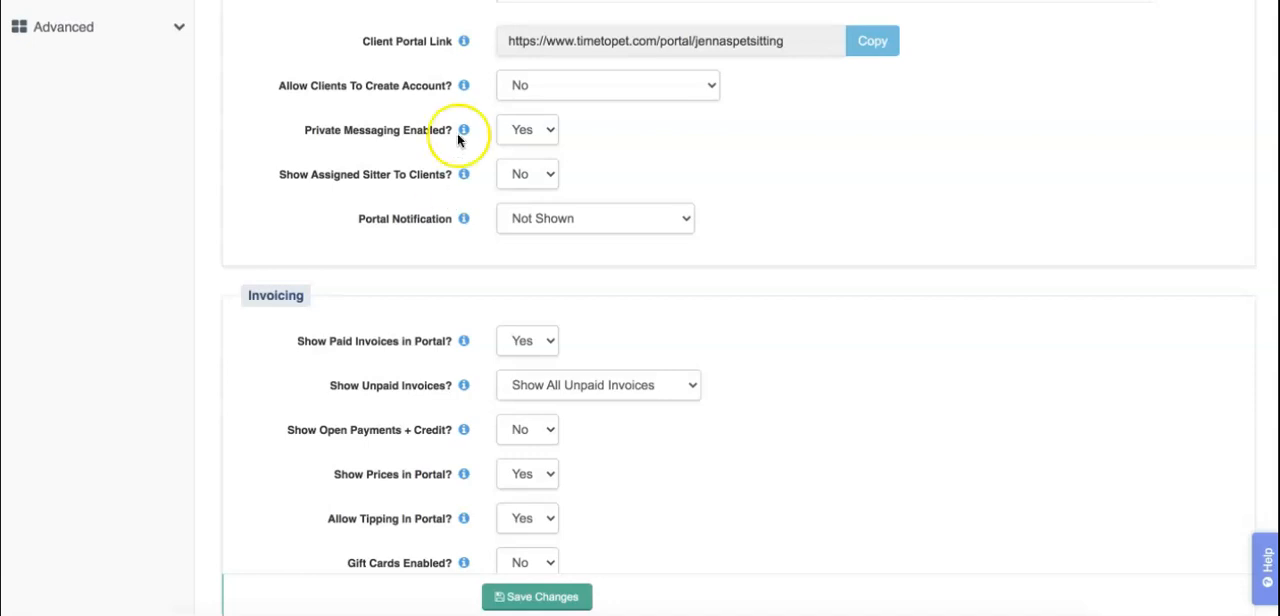
# Step: Set the Portal Notification to Visible With Expiration Date in the general portal settings
pyautogui.scroll(1, 447, 249)
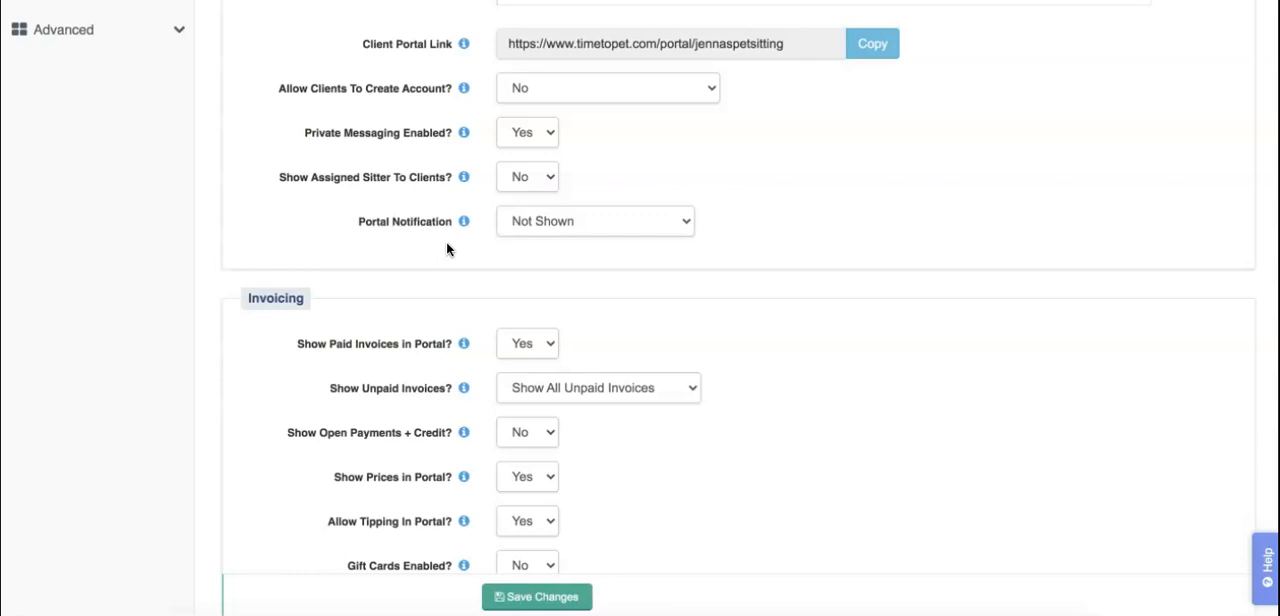
pyautogui.click(583, 232)
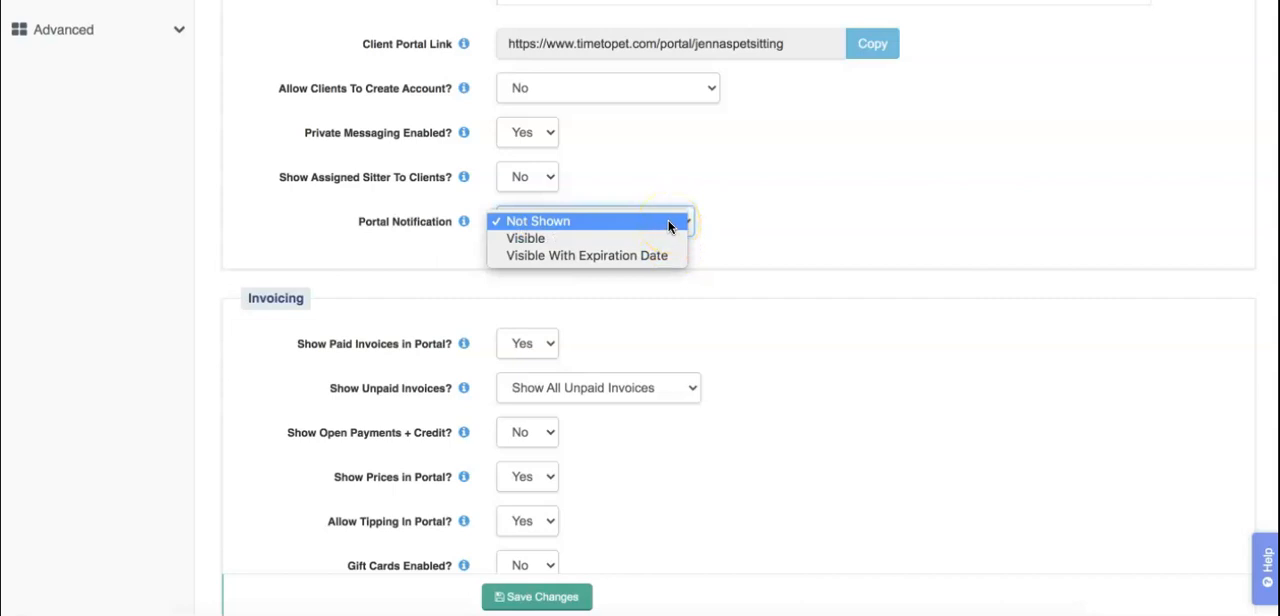
pyautogui.click(668, 221)
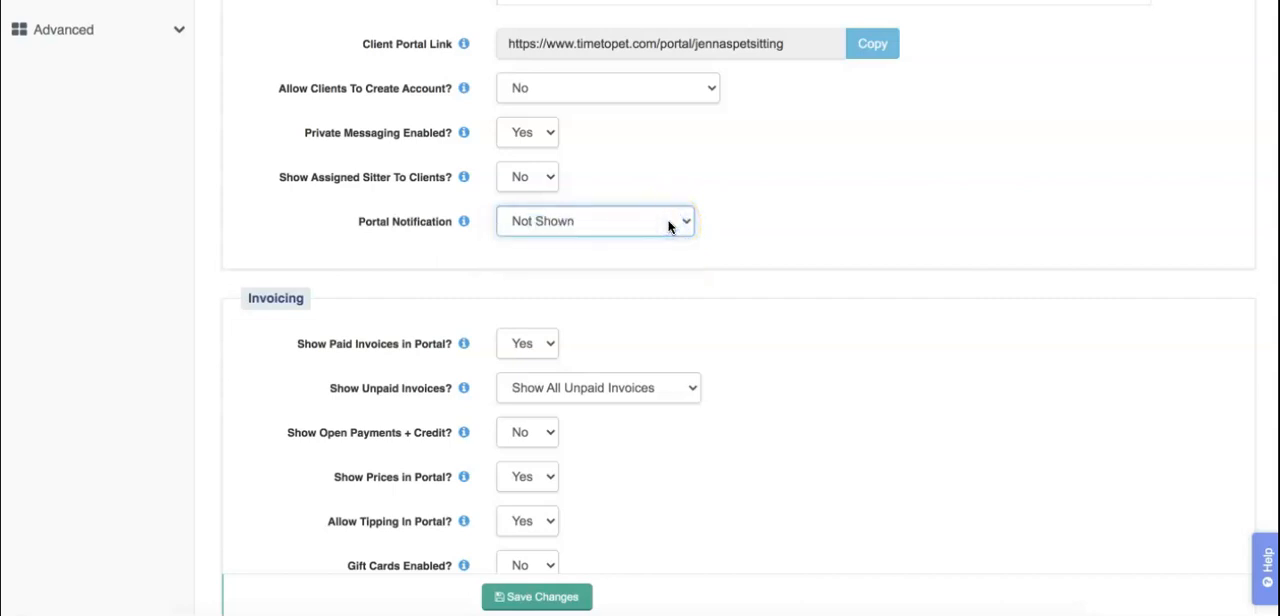
pyautogui.click(668, 222)
pyautogui.click(661, 232)
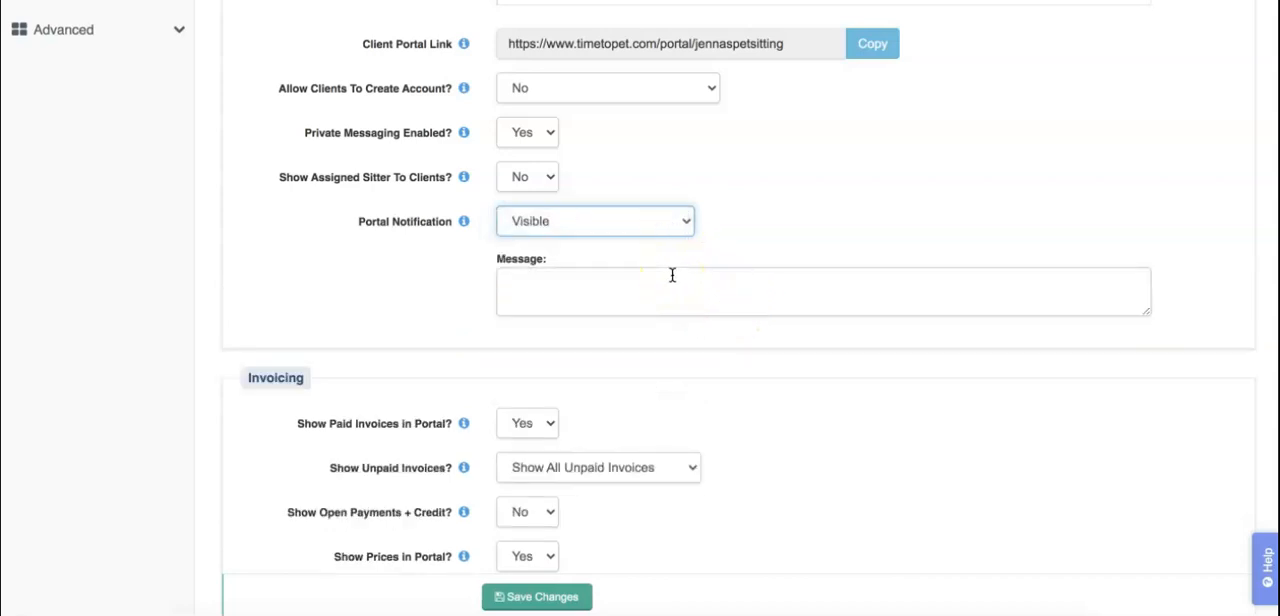
pyautogui.click(640, 218)
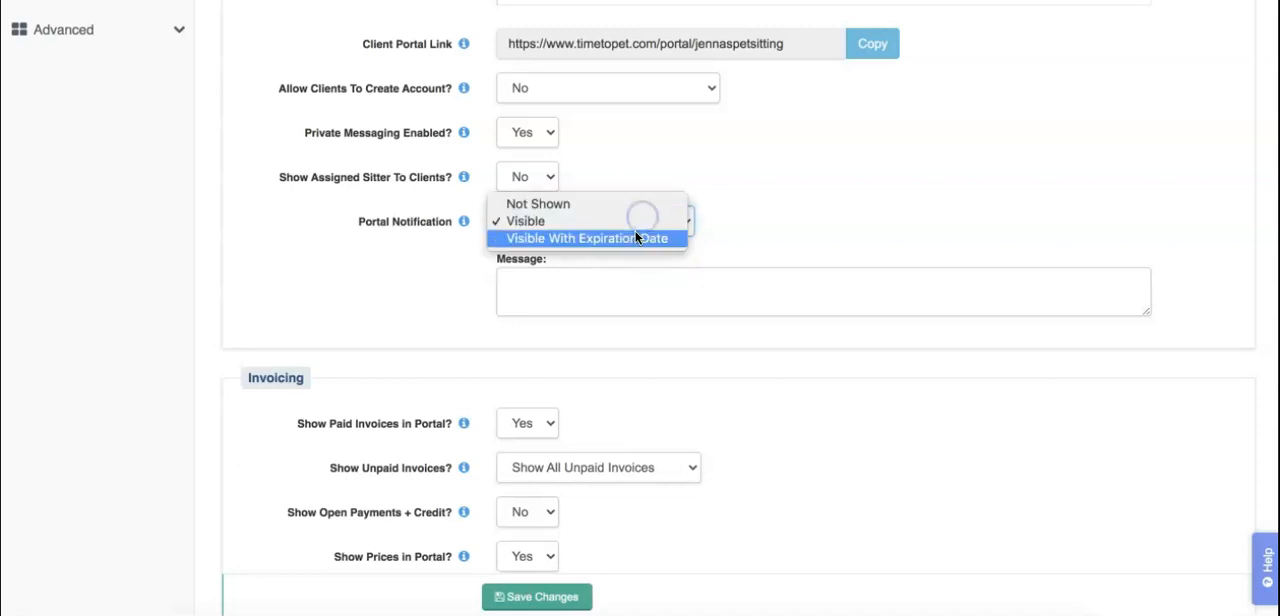
pyautogui.click(637, 237)
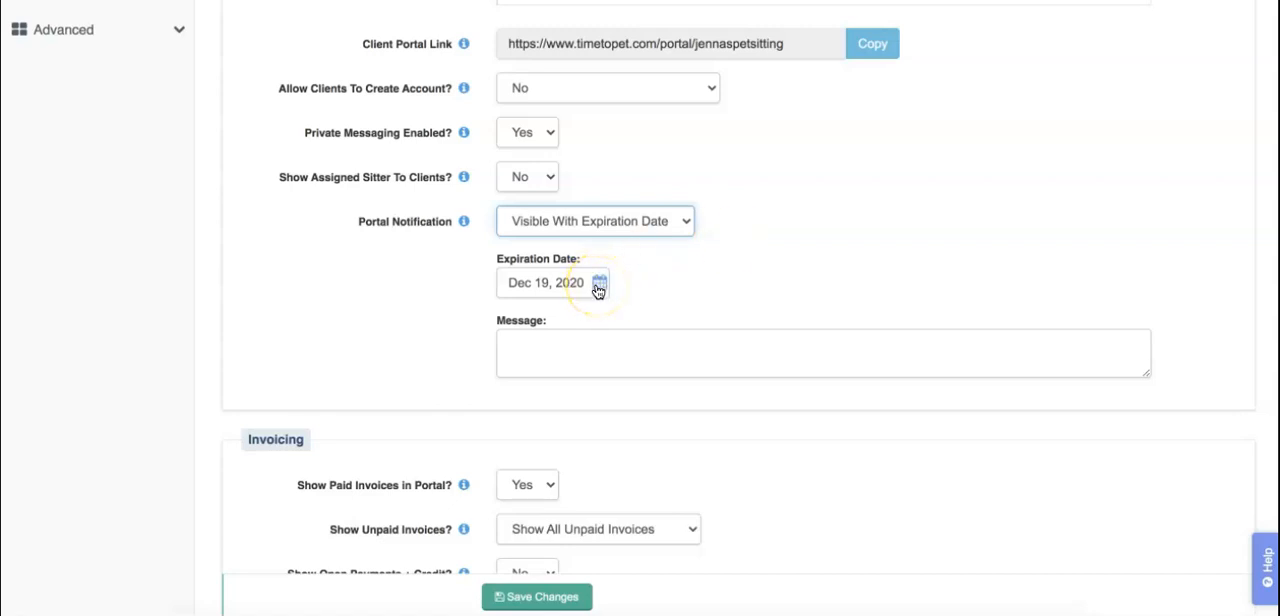
pyautogui.click(1210, 381)
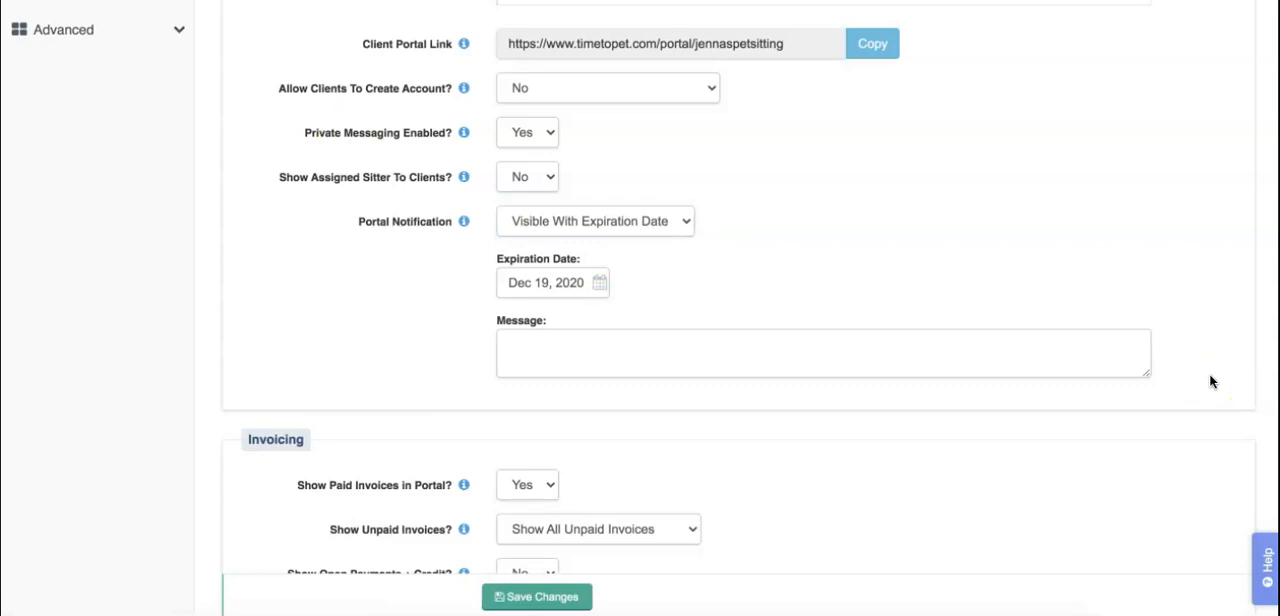
# Step: Search the help for "portal notification" and read the article Using Portal Notifications For Announcements
pyautogui.click(1264, 556)
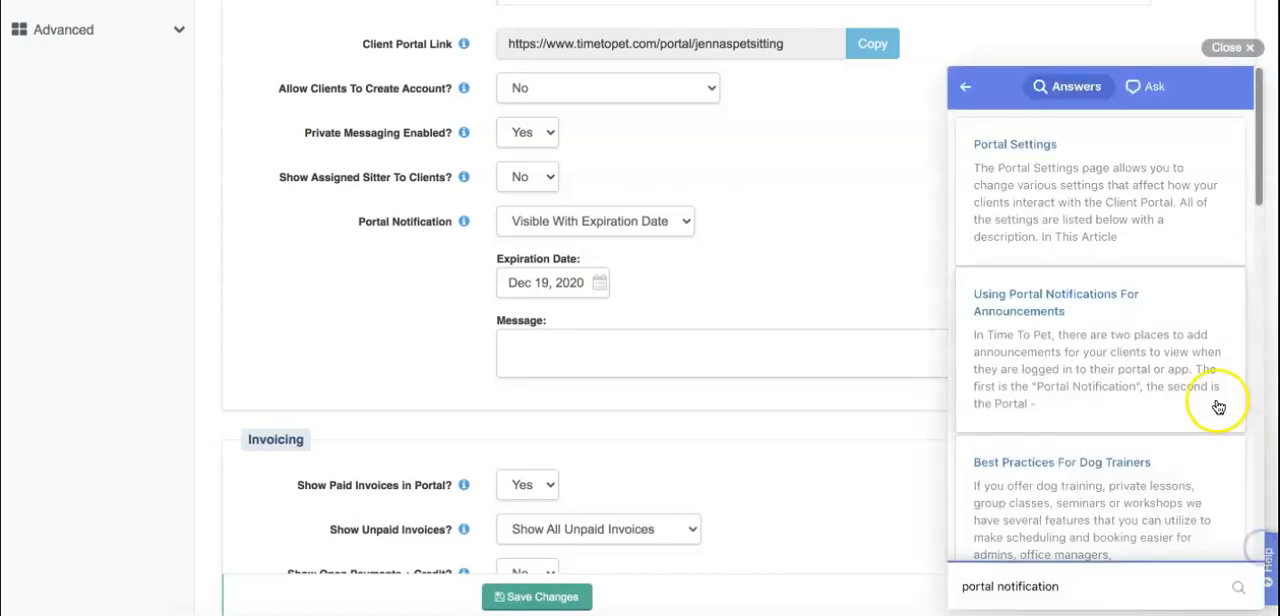
pyautogui.click(1097, 314)
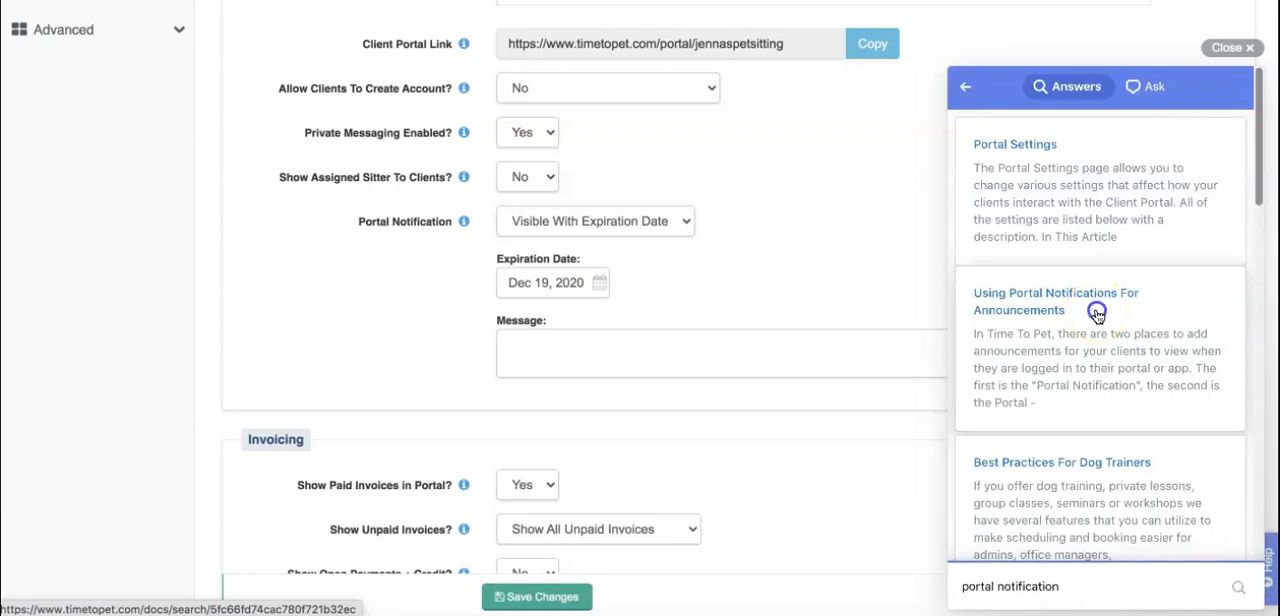
pyautogui.scroll(-6, 1160, 308)
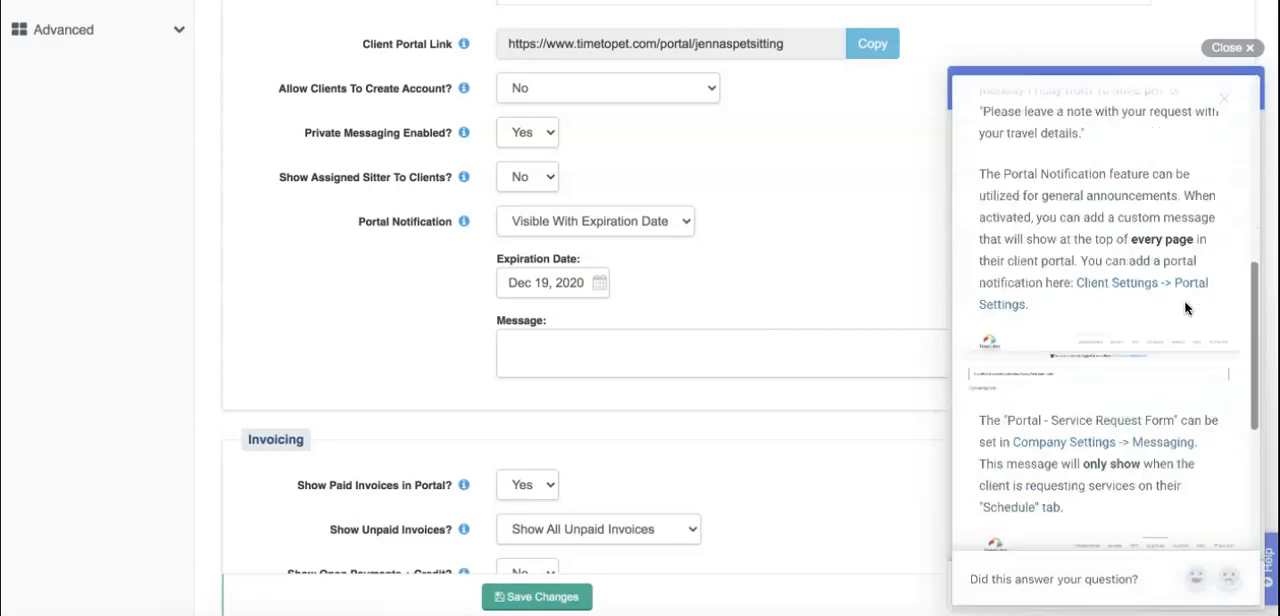
pyautogui.click(1150, 362)
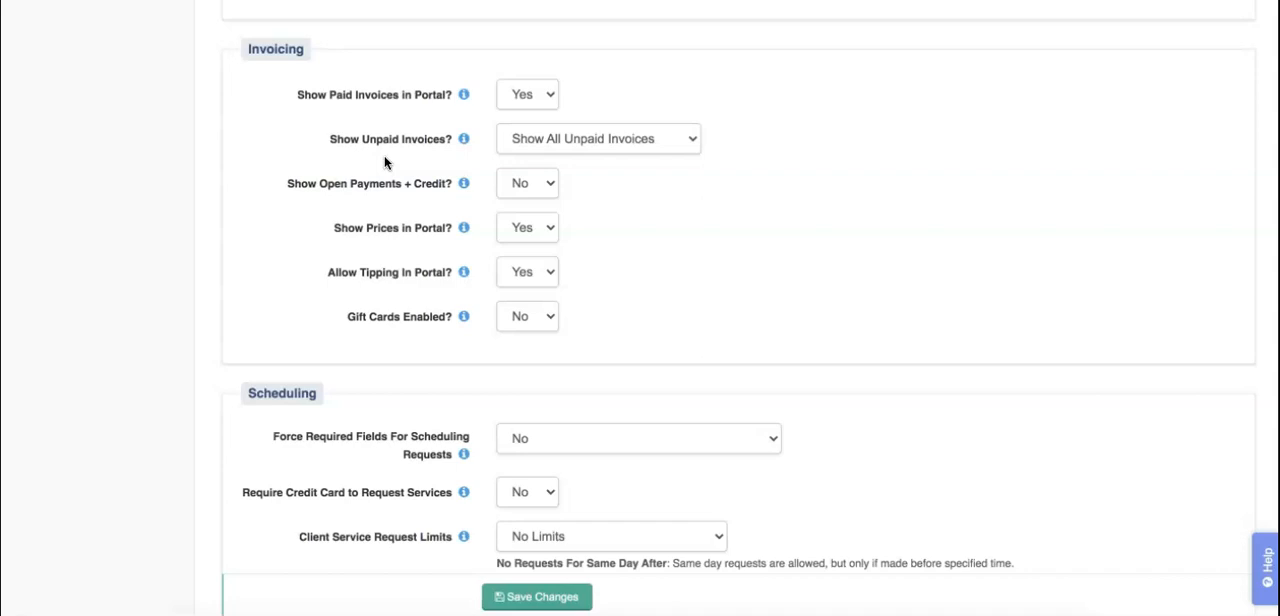
# Step: Review the options for showing unpaid invoices in the portal, keeping Show All Unpaid Invoices
pyautogui.click(679, 139)
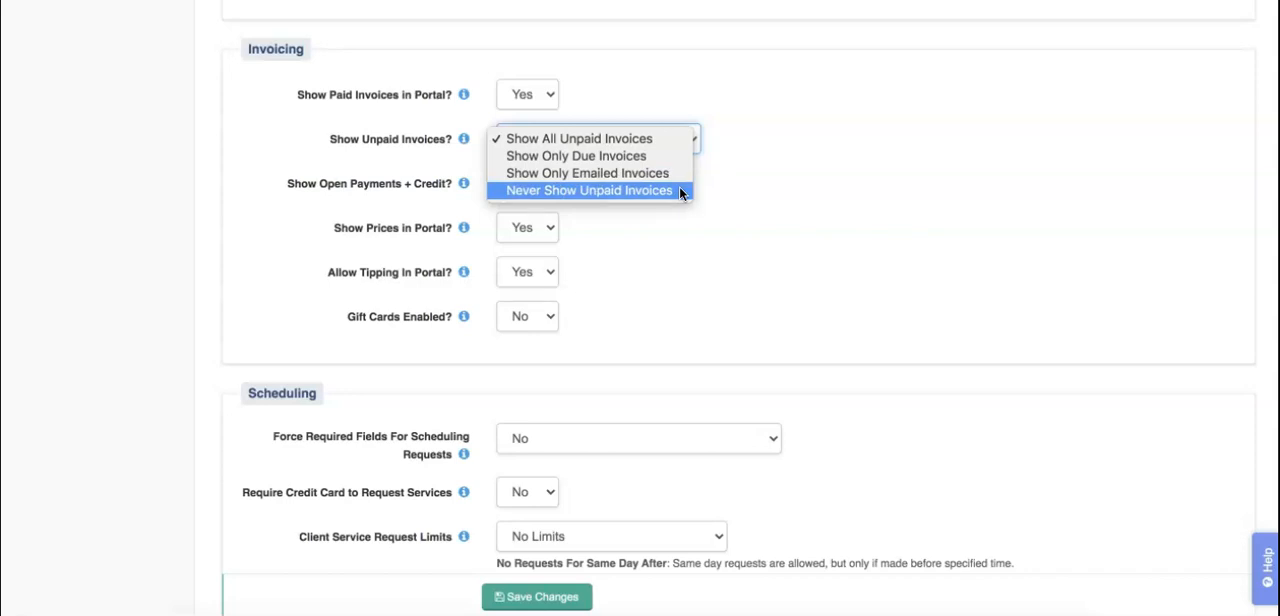
pyautogui.click(749, 158)
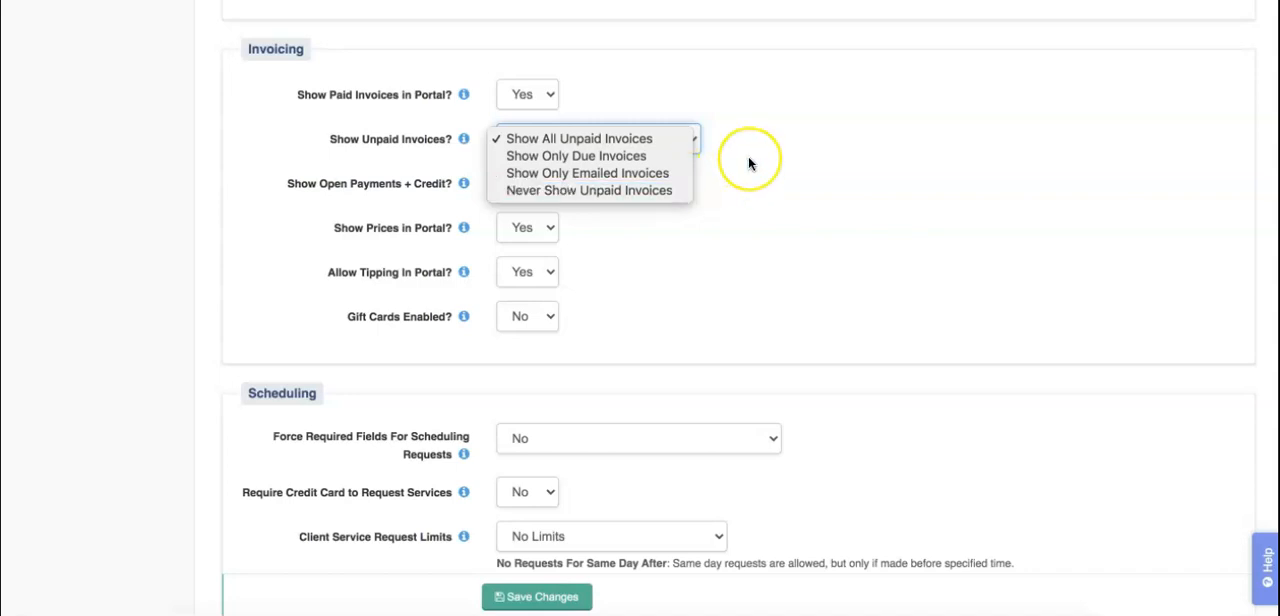
pyautogui.click(748, 160)
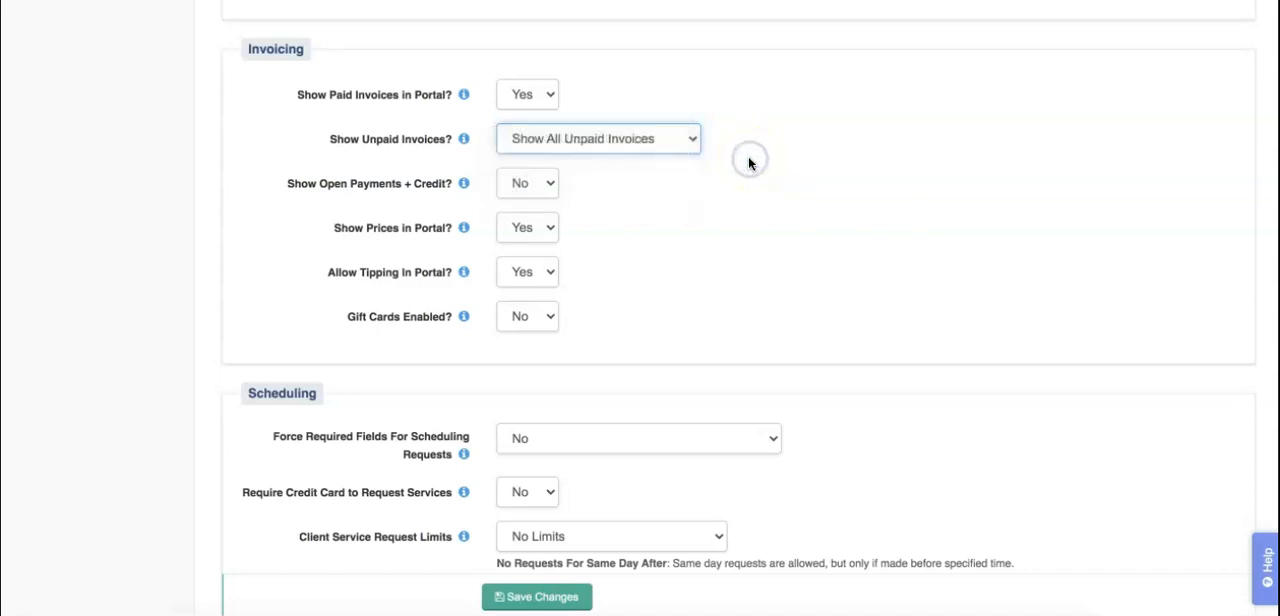
pyautogui.click(405, 199)
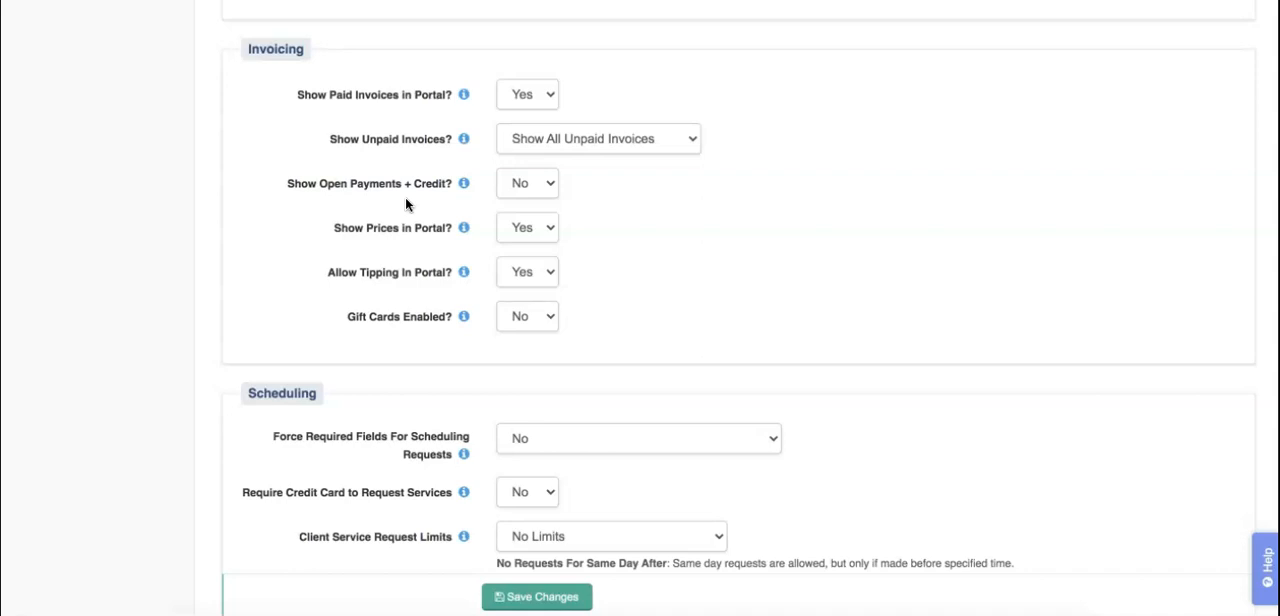
# Step: Search the help for "tips" and read the article Tipping In Time To Pet
pyautogui.scroll(-1, 377, 208)
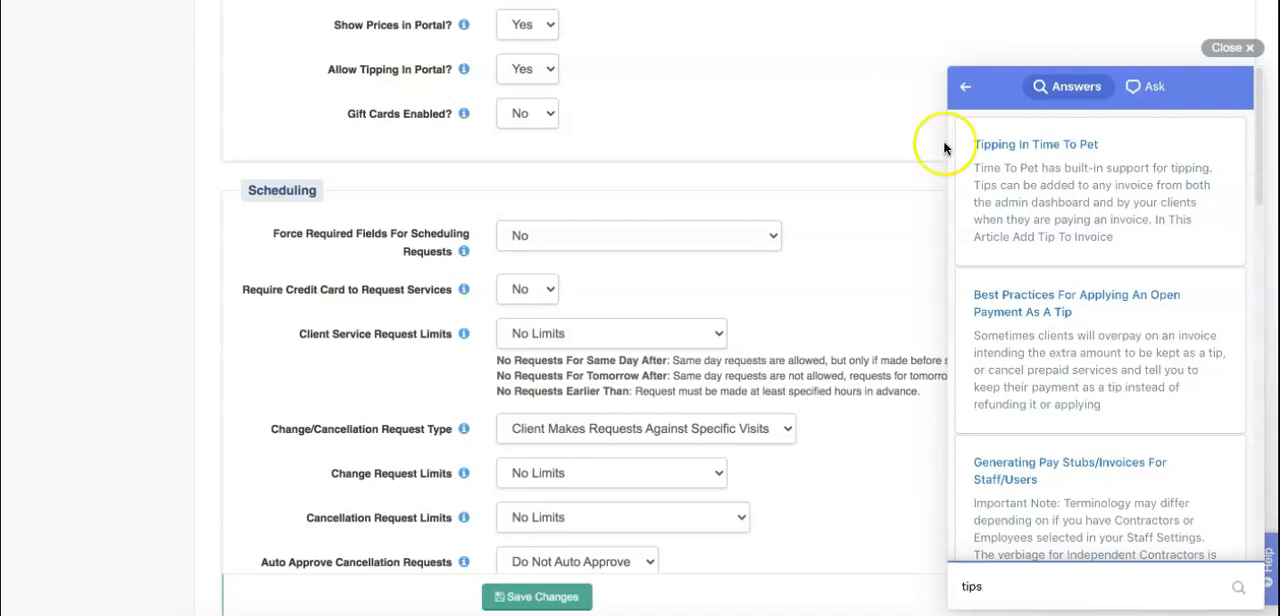
pyautogui.click(1122, 168)
pyautogui.scroll(-3, 1137, 286)
pyautogui.scroll(-2, 1137, 283)
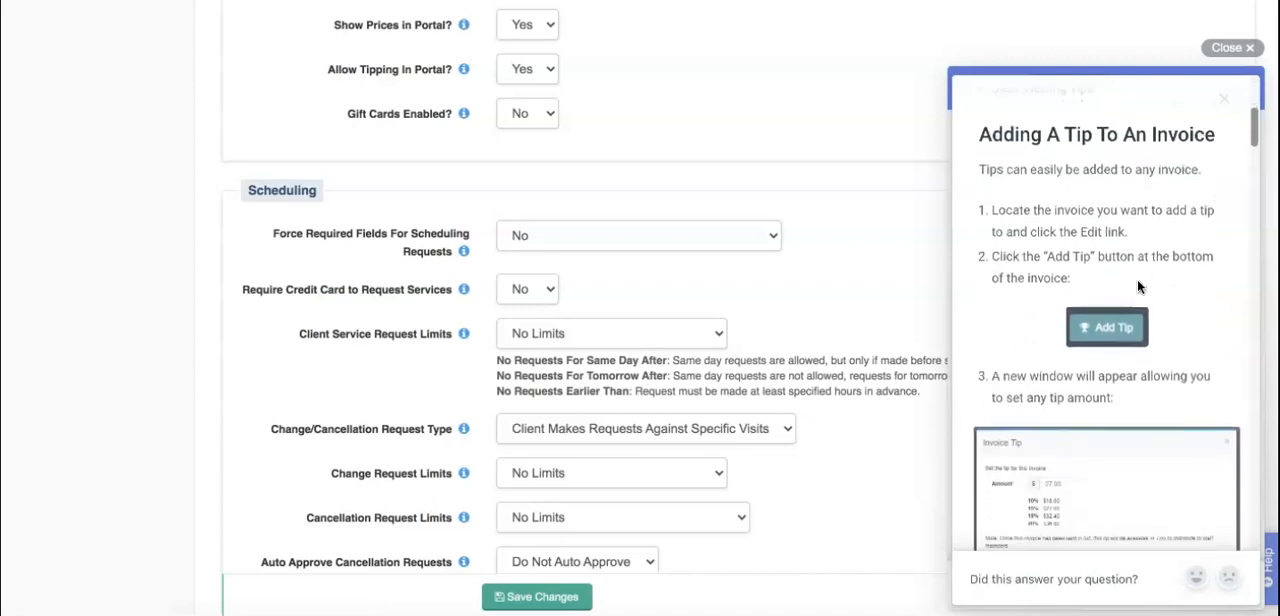
pyautogui.scroll(-4, 1137, 283)
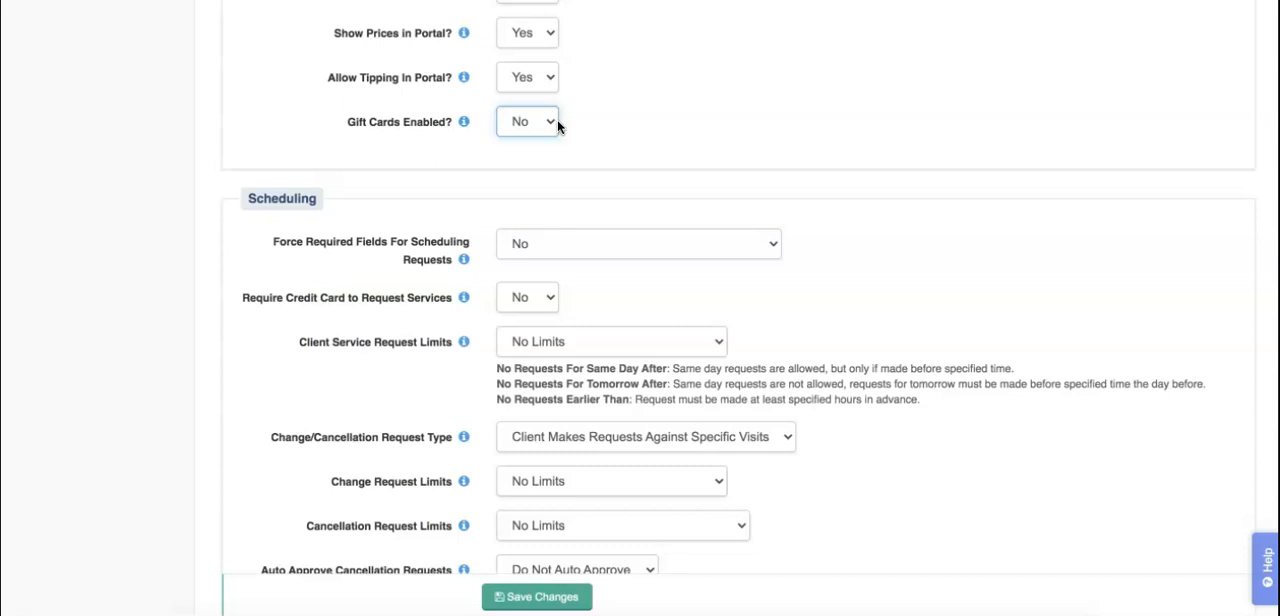
# Step: Set Gift Cards Enabled to Yes in the portal's invoicing settings
pyautogui.click(557, 119)
pyautogui.click(533, 101)
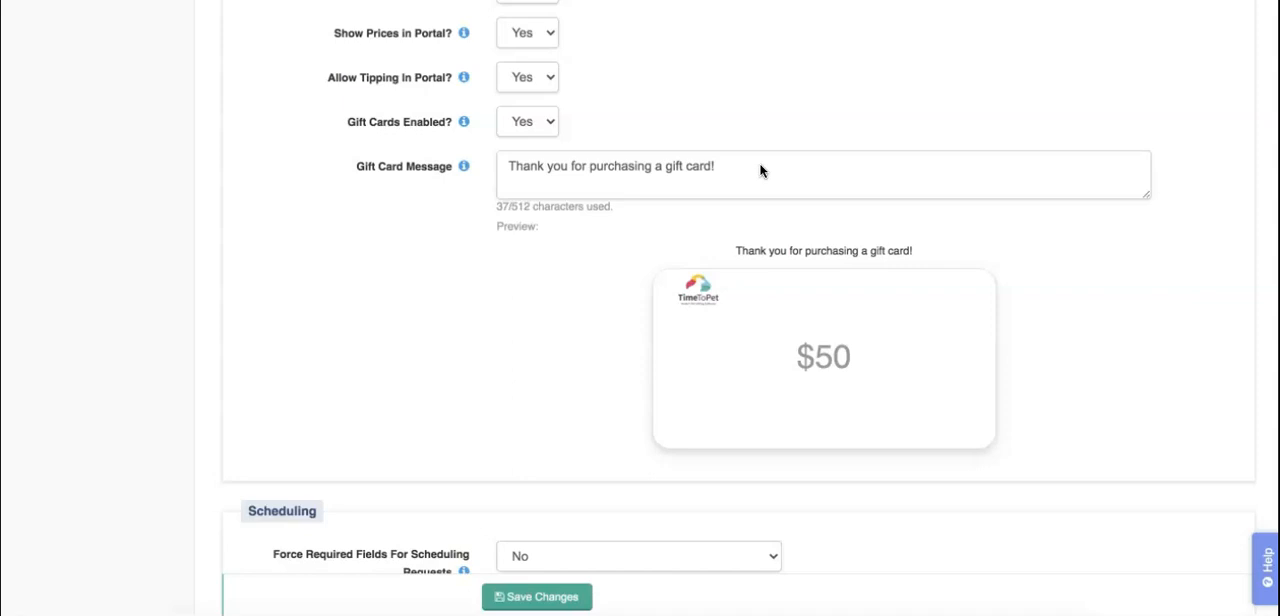
# Step: Review the options for forcing required fields on scheduling requests, keeping the setting at No
pyautogui.scroll(-5, 640, 300)
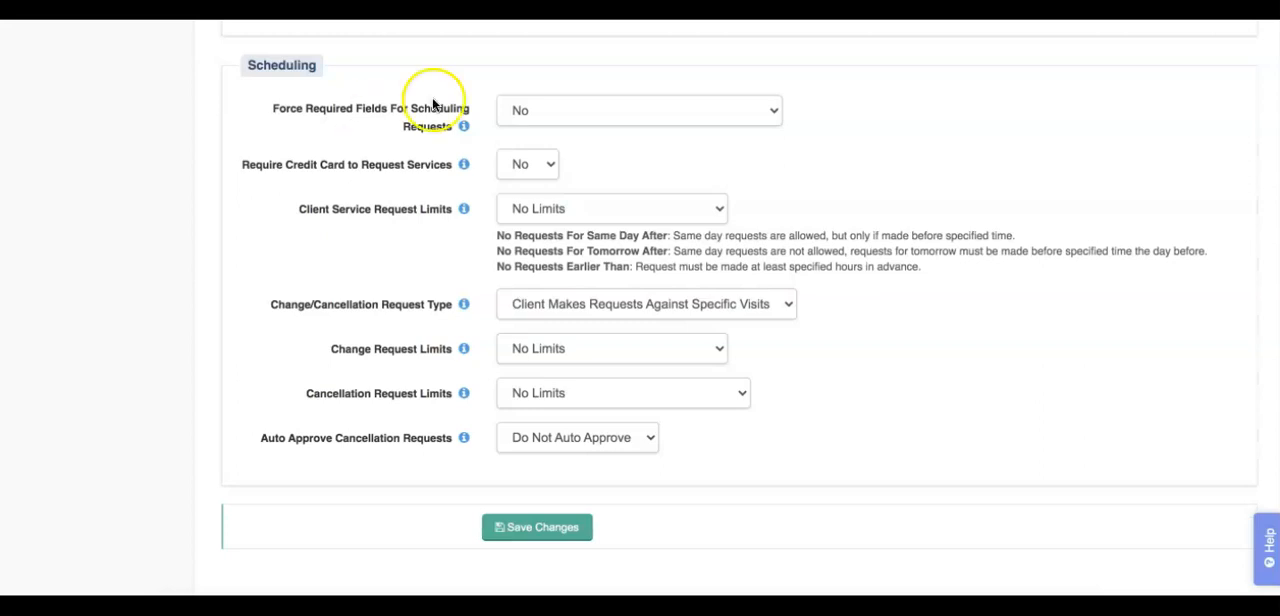
pyautogui.click(687, 114)
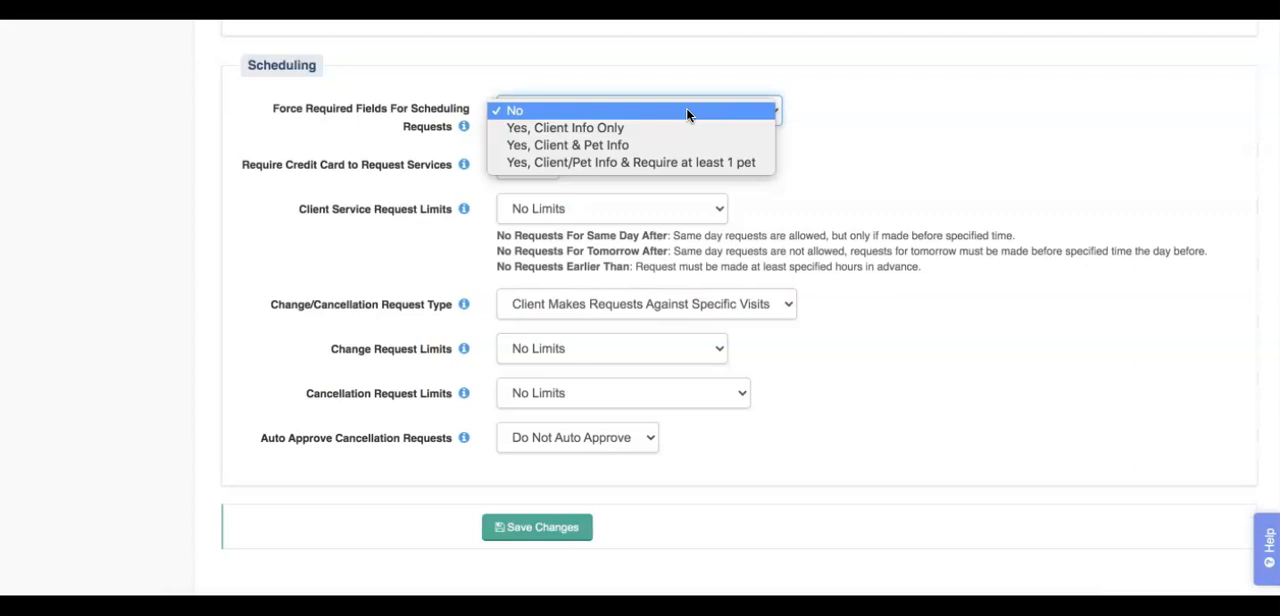
pyautogui.click(727, 118)
pyautogui.click(729, 128)
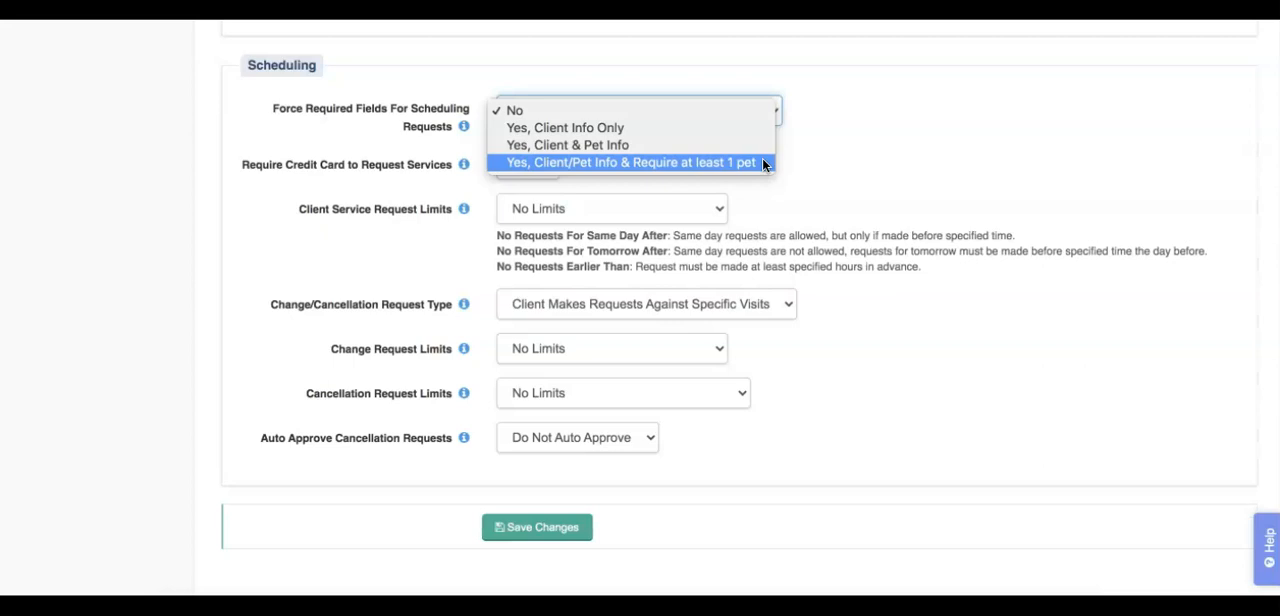
pyautogui.click(737, 83)
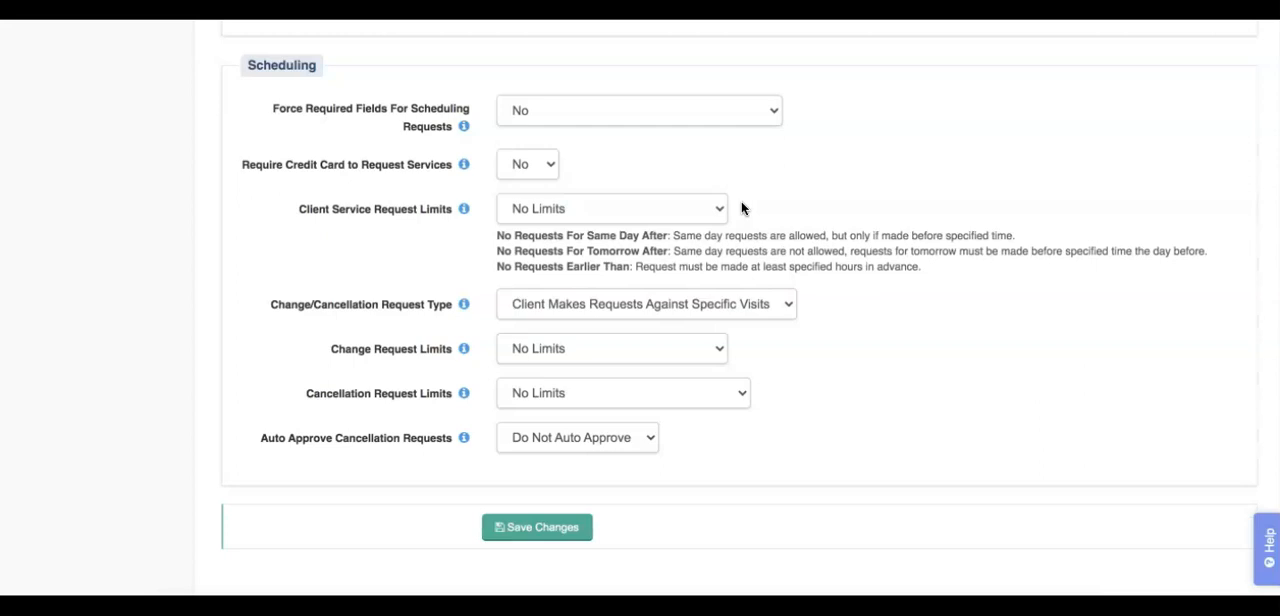
# Step: Review the client service request limit options and the Service Request Cut-Off message in the company messaging settings
pyautogui.click(671, 209)
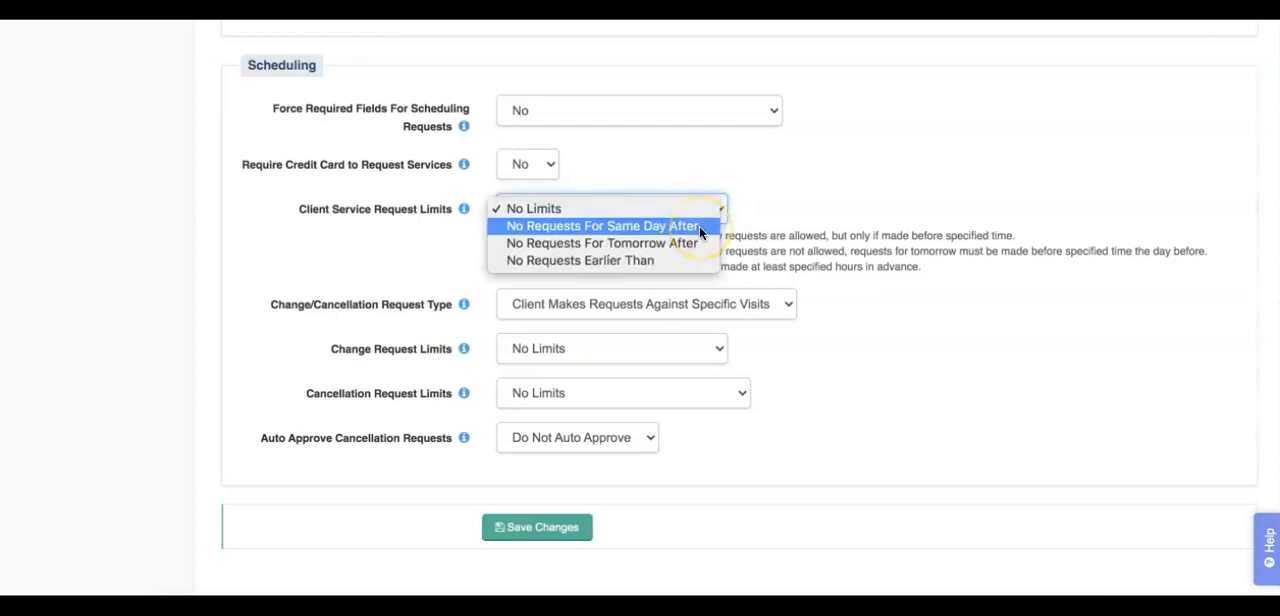
pyautogui.click(700, 226)
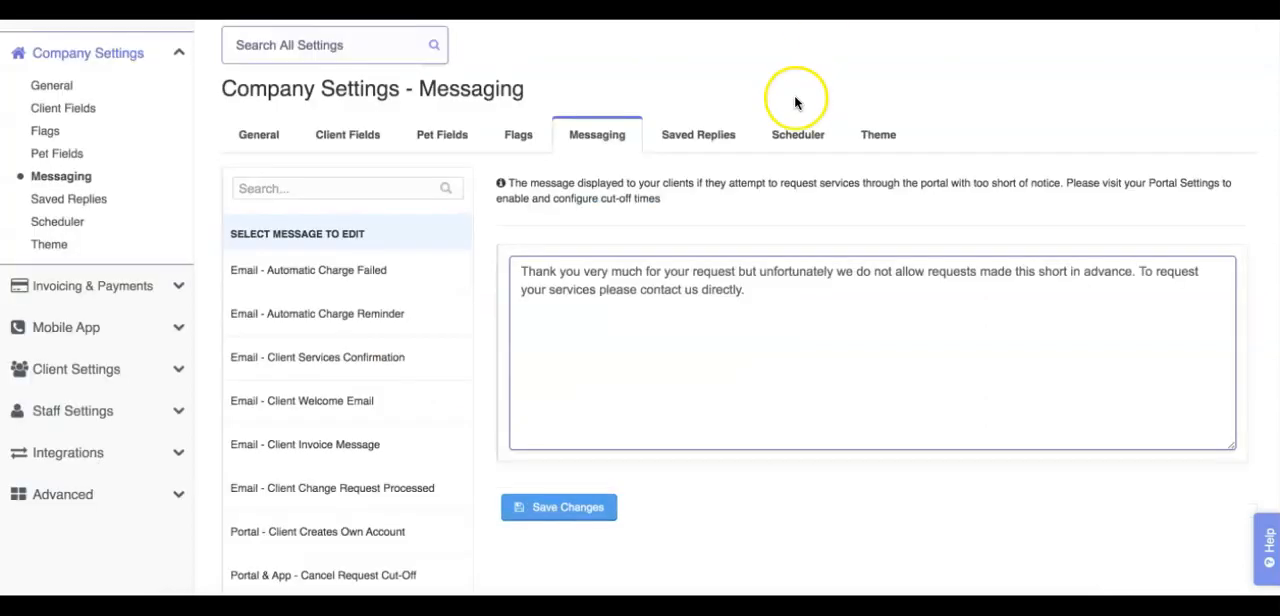
pyautogui.scroll(-3, 483, 418)
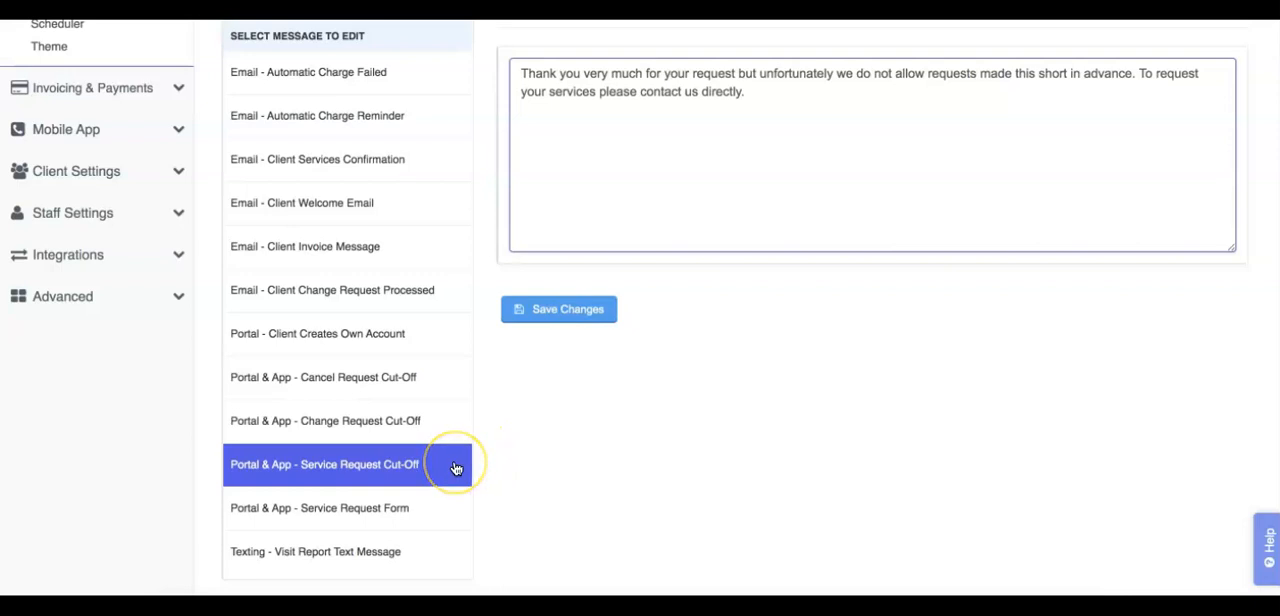
pyautogui.click(767, 96)
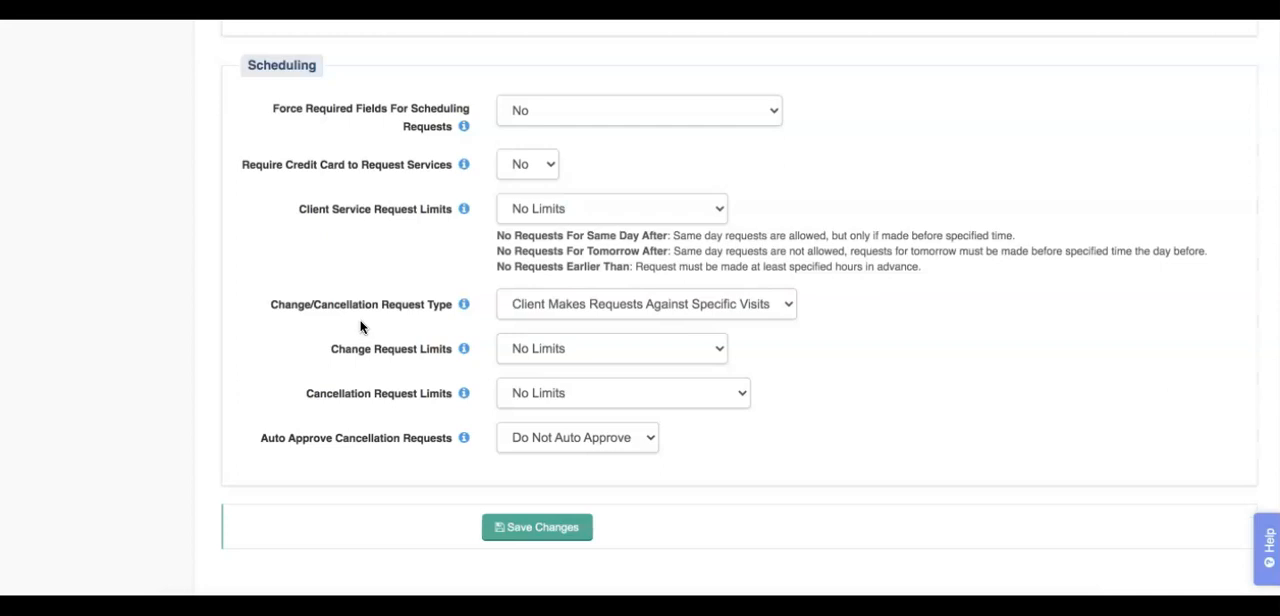
# Step: Review the options for the change/cancellation request type and for the change and cancellation request limits in the scheduling settings
pyautogui.click(549, 307)
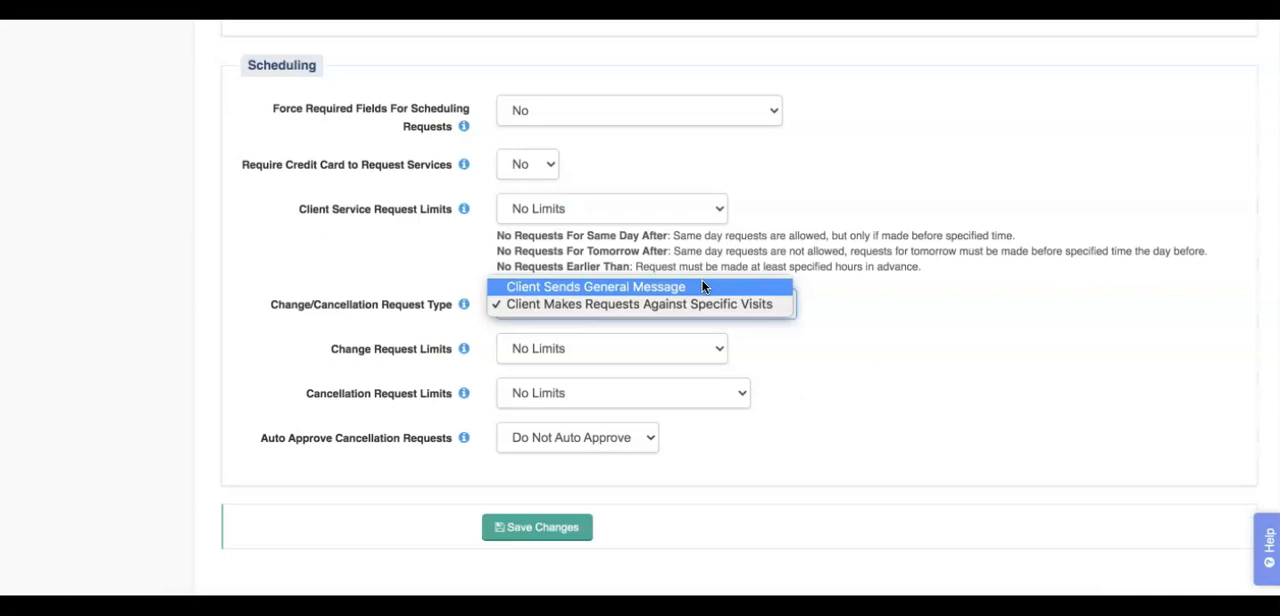
pyautogui.click(475, 275)
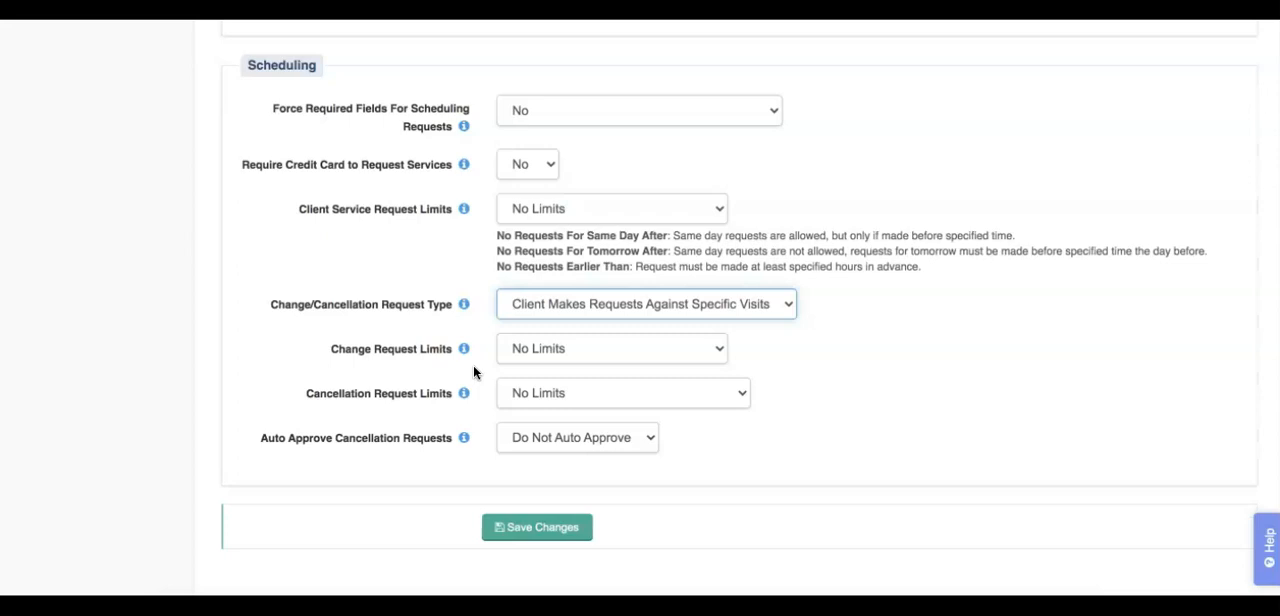
pyautogui.click(580, 350)
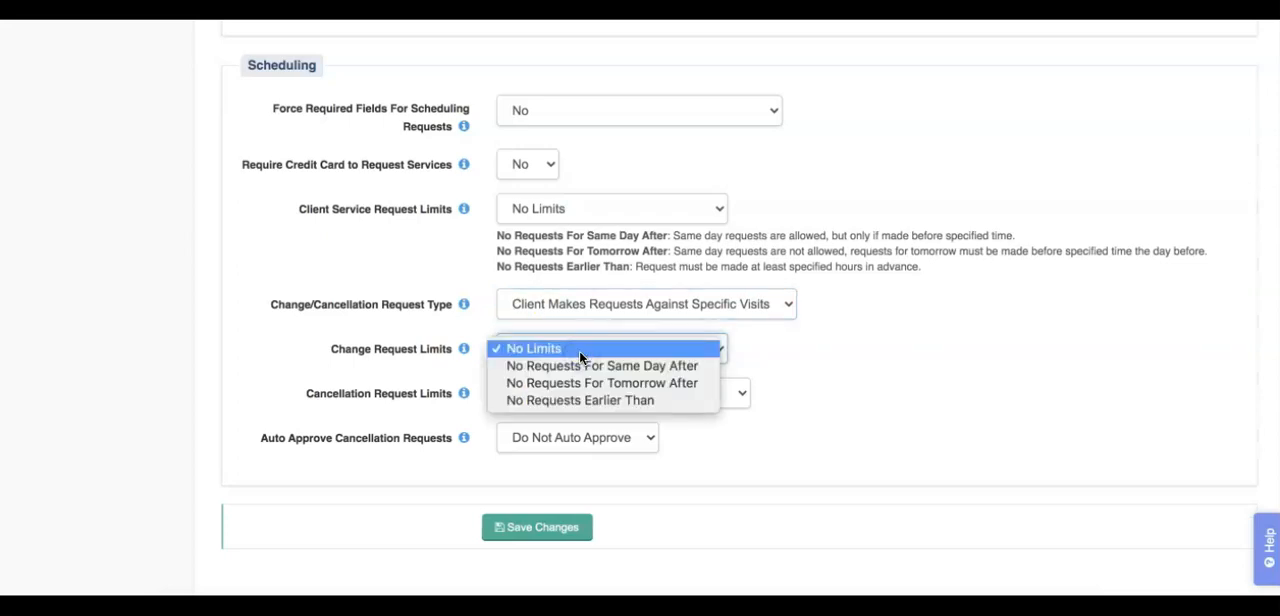
pyautogui.click(828, 358)
pyautogui.click(732, 392)
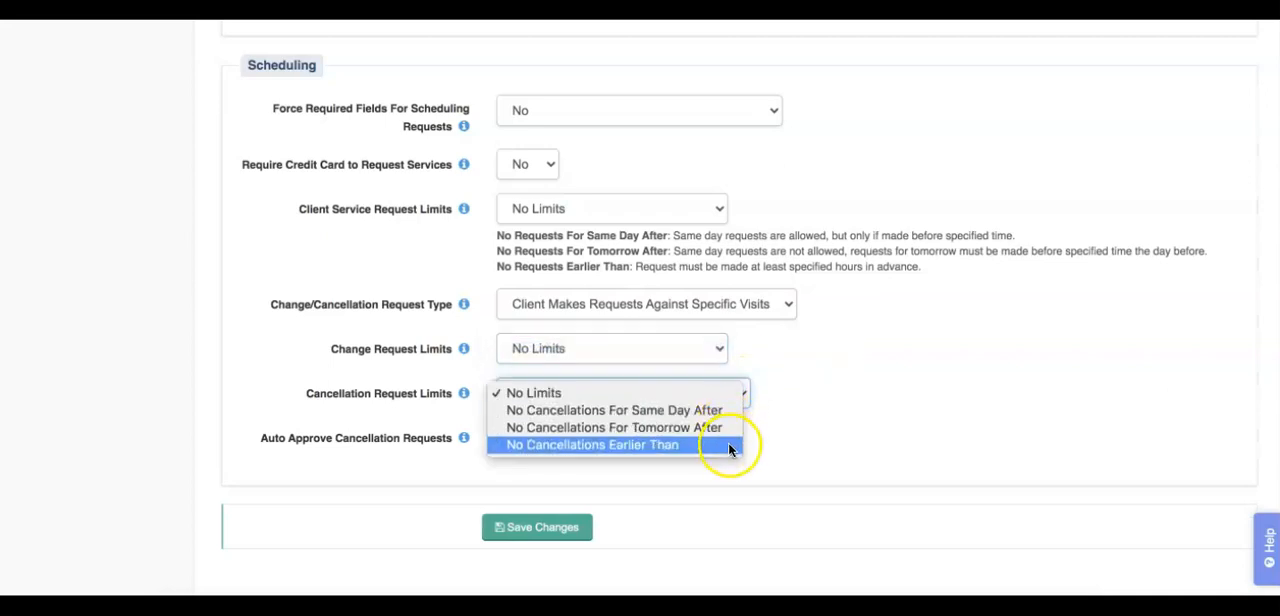
pyautogui.click(851, 434)
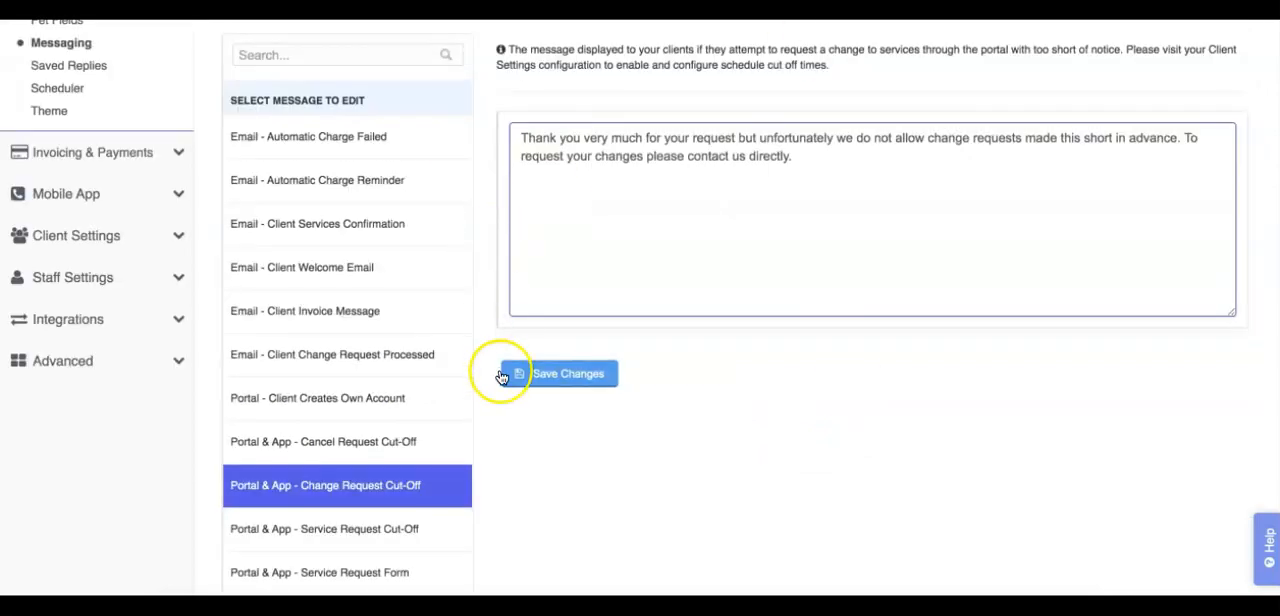
# Step: Examine the Change Request Cut-Off message and open the Cancel Request Cut-Off message in the company messaging settings
pyautogui.scroll(-2, 515, 519)
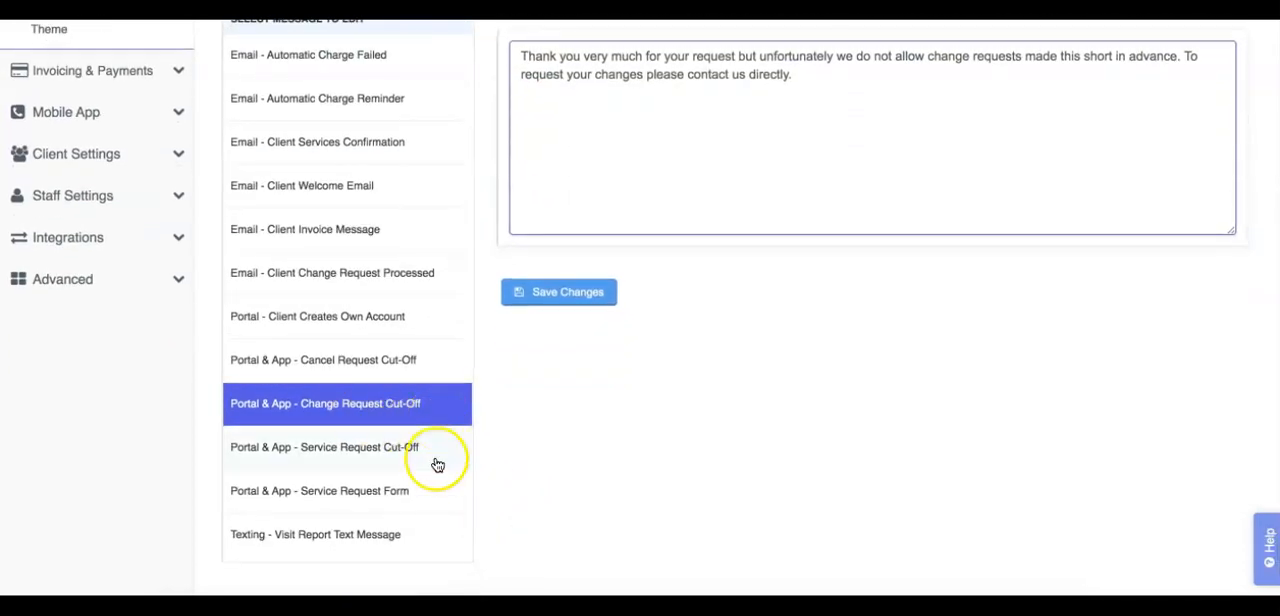
pyautogui.scroll(1, 631, 323)
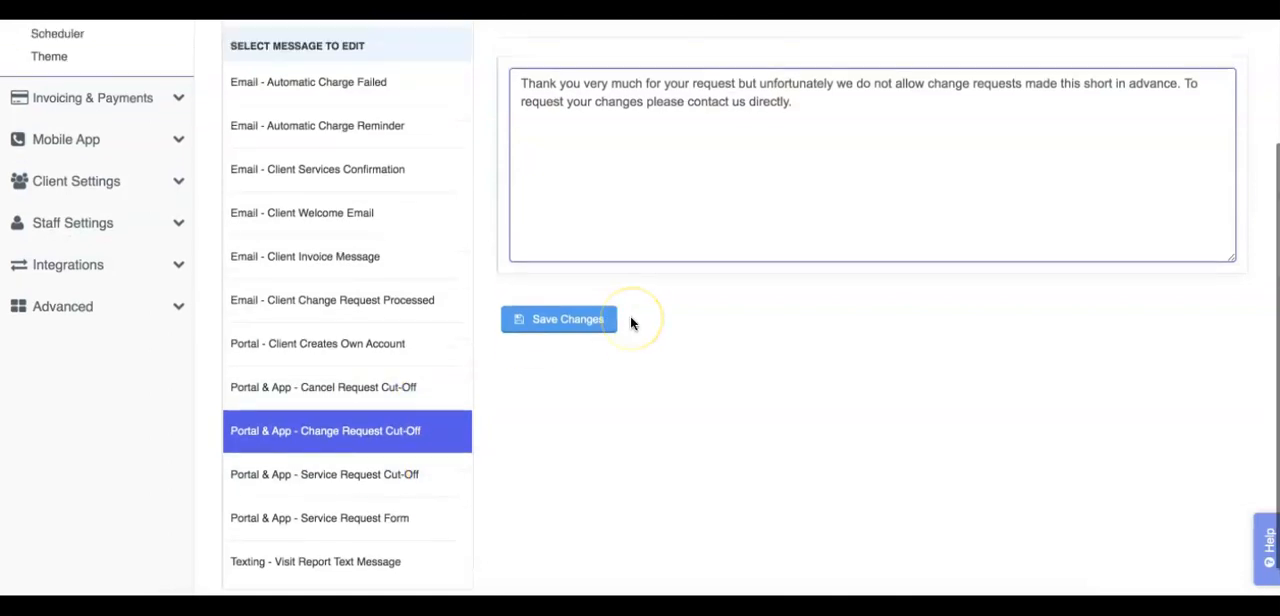
pyautogui.scroll(2, 631, 323)
pyautogui.click(413, 428)
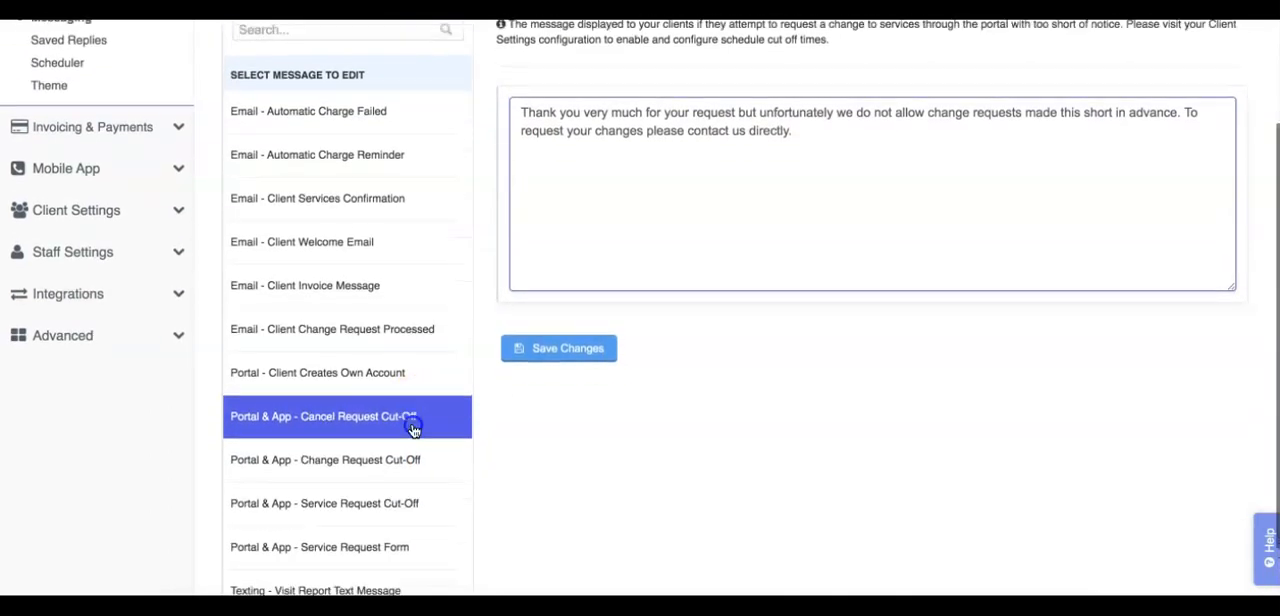
pyautogui.scroll(-1, 414, 430)
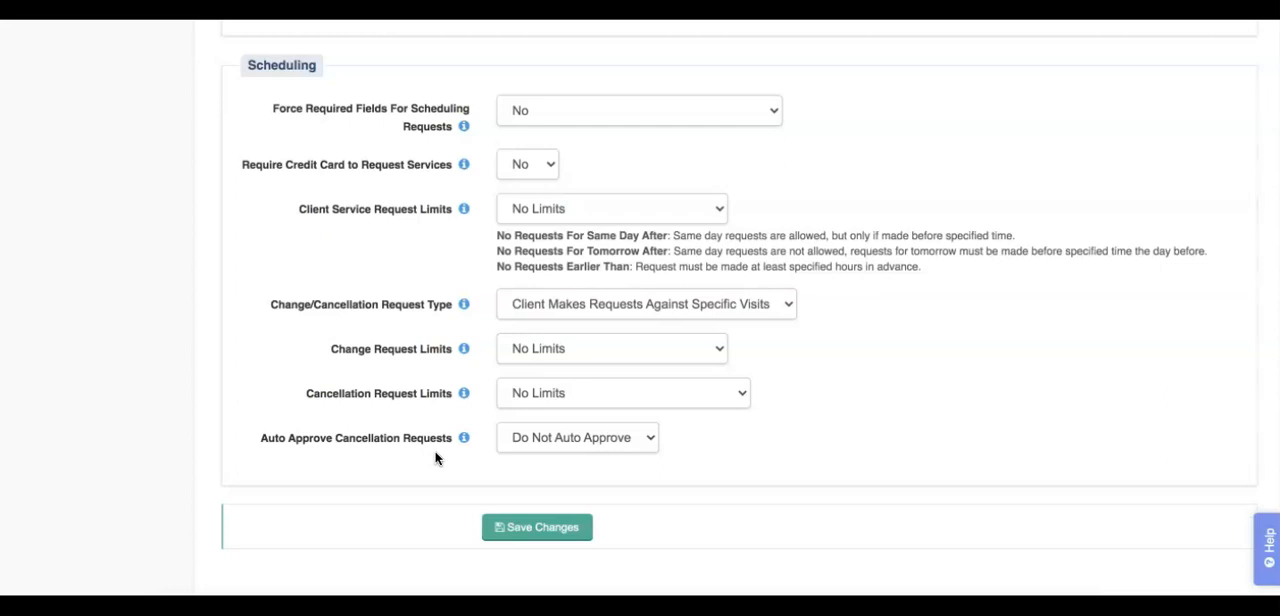
# Step: Review the options for auto-approving cancellation requests, keeping Do Not Auto Approve
pyautogui.click(547, 450)
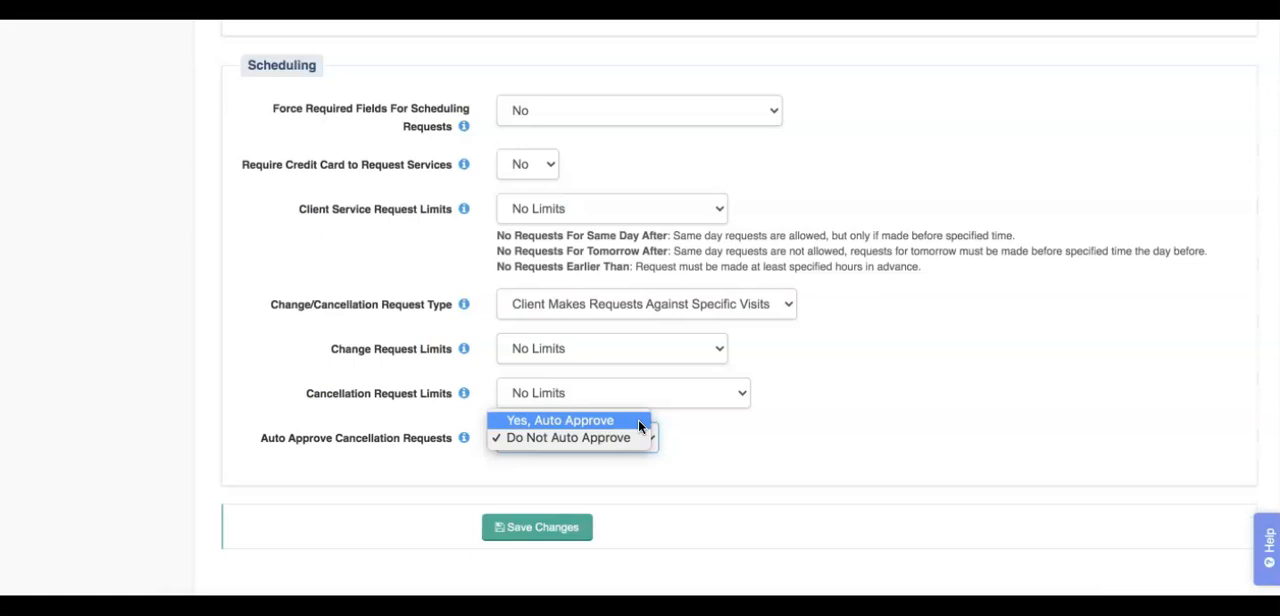
pyautogui.click(680, 437)
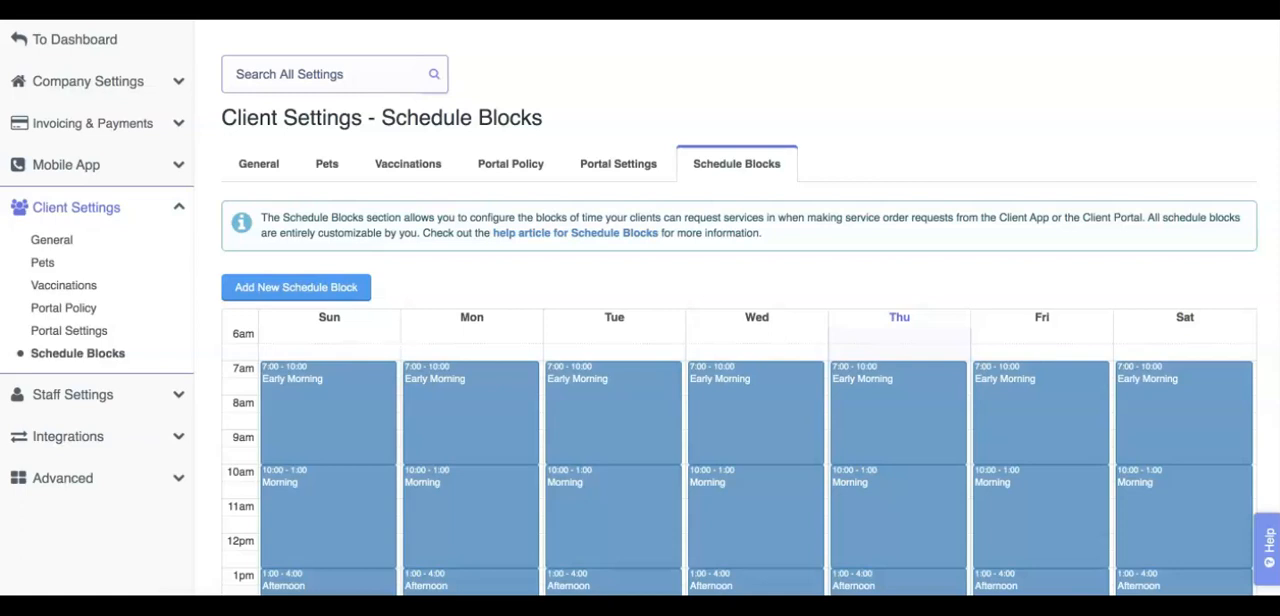
# Step: Review the weekly schedule blocks in the client settings and the form for creating a new time block
pyautogui.scroll(-3, 208, 355)
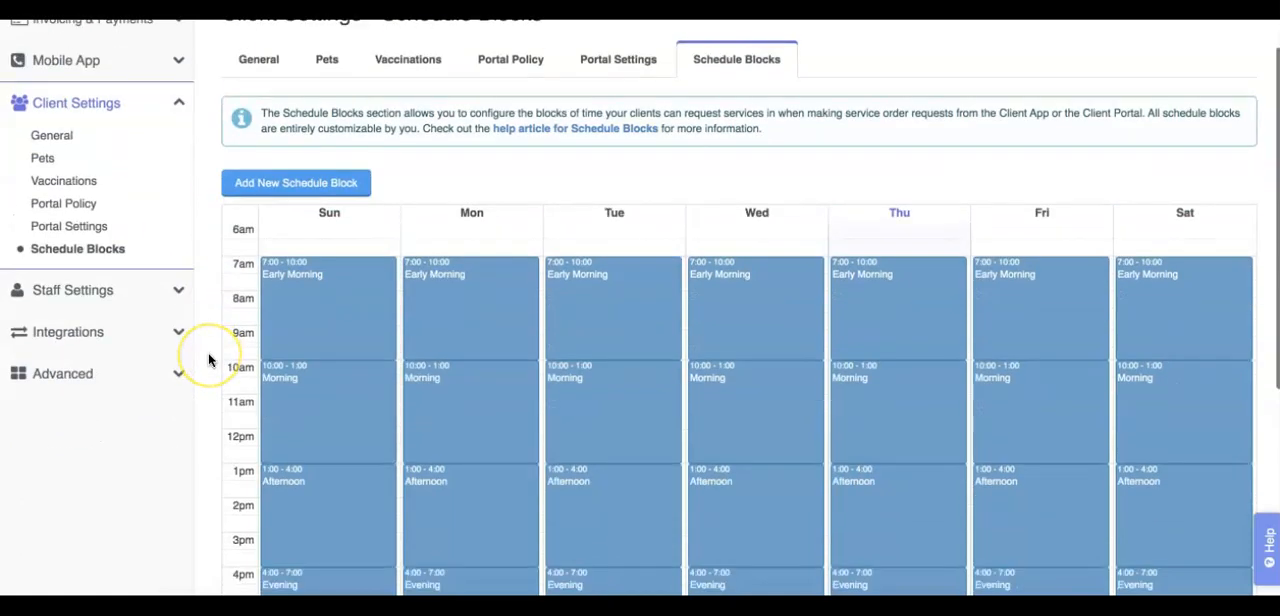
pyautogui.scroll(-1, 208, 357)
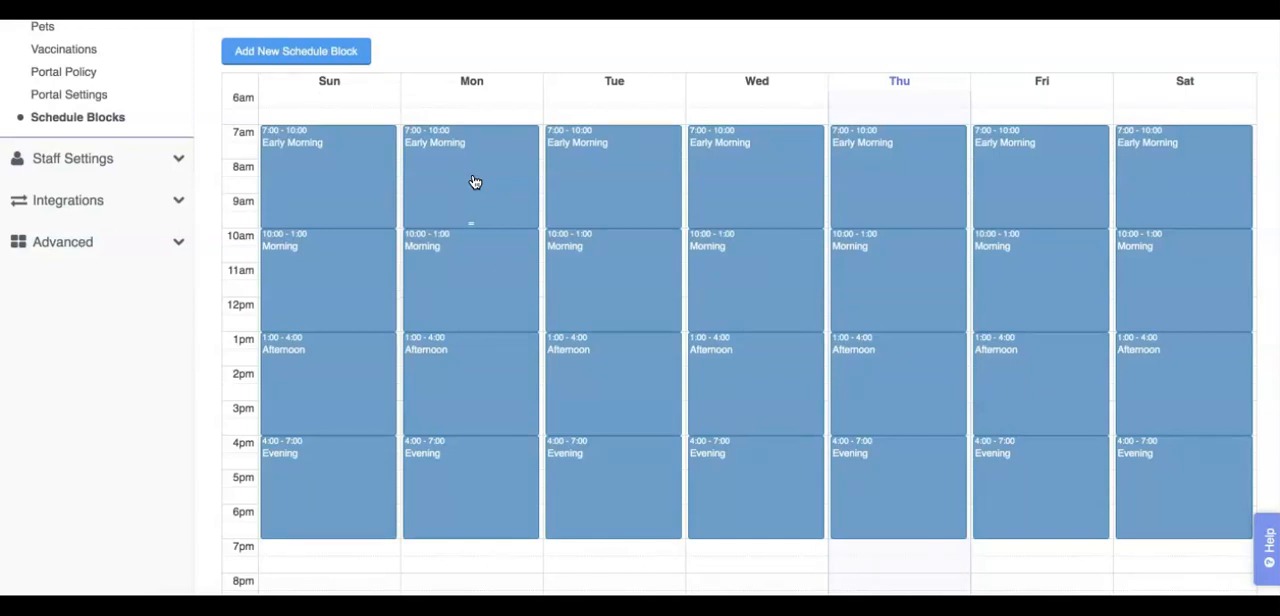
pyautogui.click(206, 259)
pyautogui.click(201, 197)
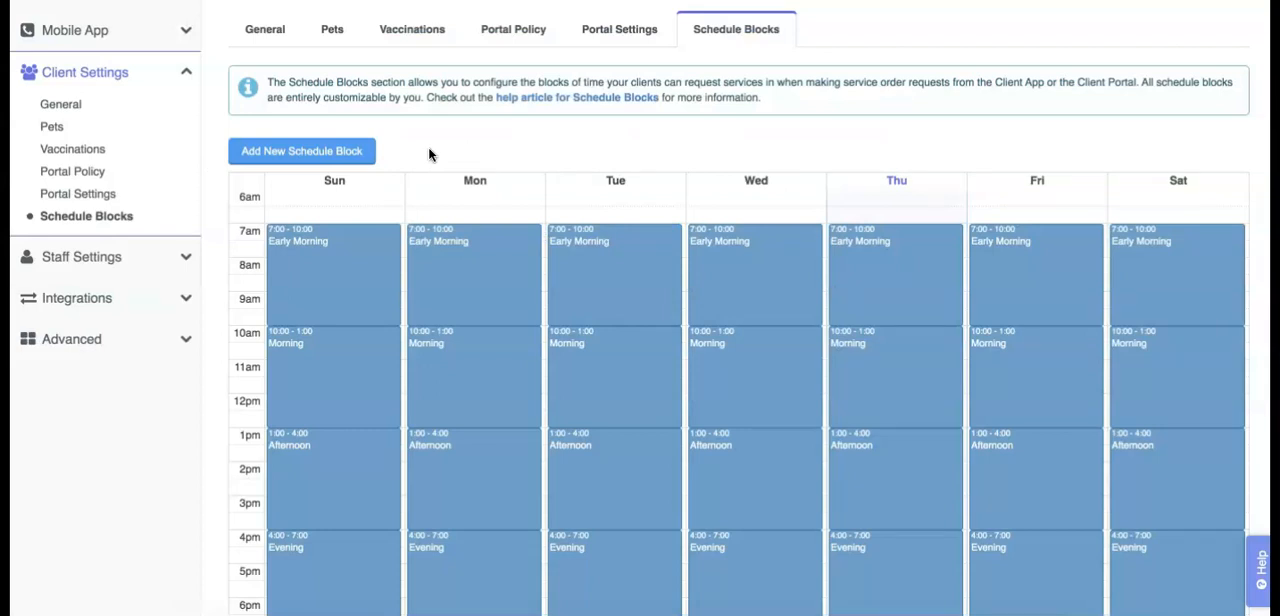
pyautogui.click(366, 151)
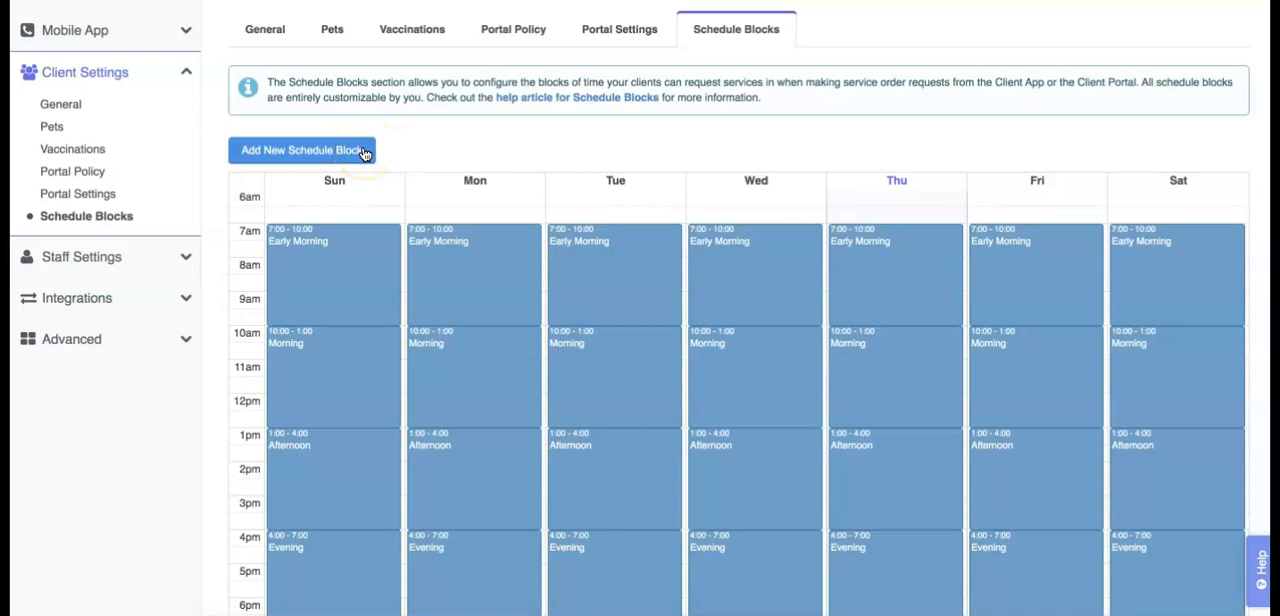
pyautogui.click(364, 151)
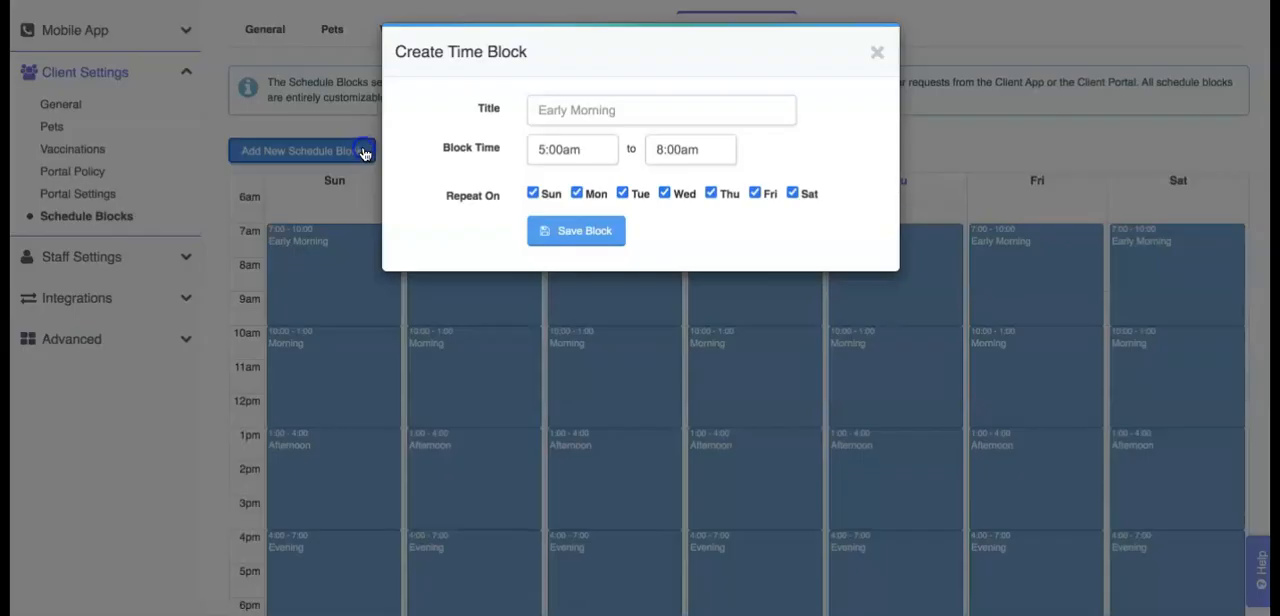
pyautogui.click(873, 52)
# Step: Create a schedule block titled Late Visit from 7:00pm to 9:00pm, repeating on all seven days
pyautogui.scroll(-3, 820, 128)
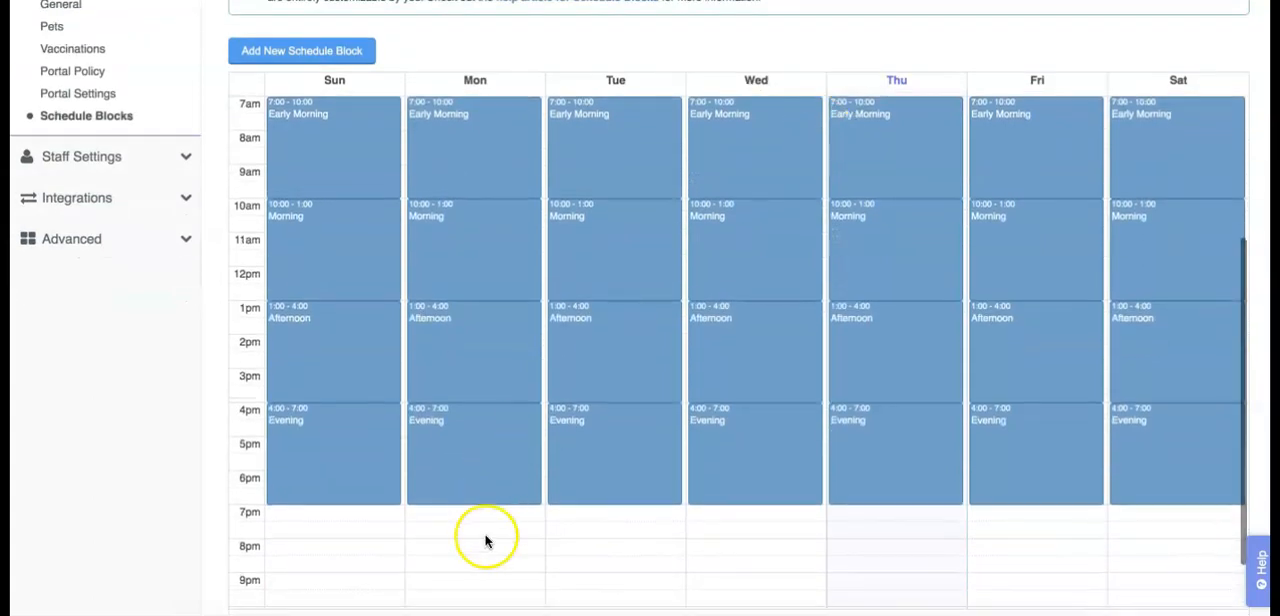
pyautogui.scroll(-1, 486, 536)
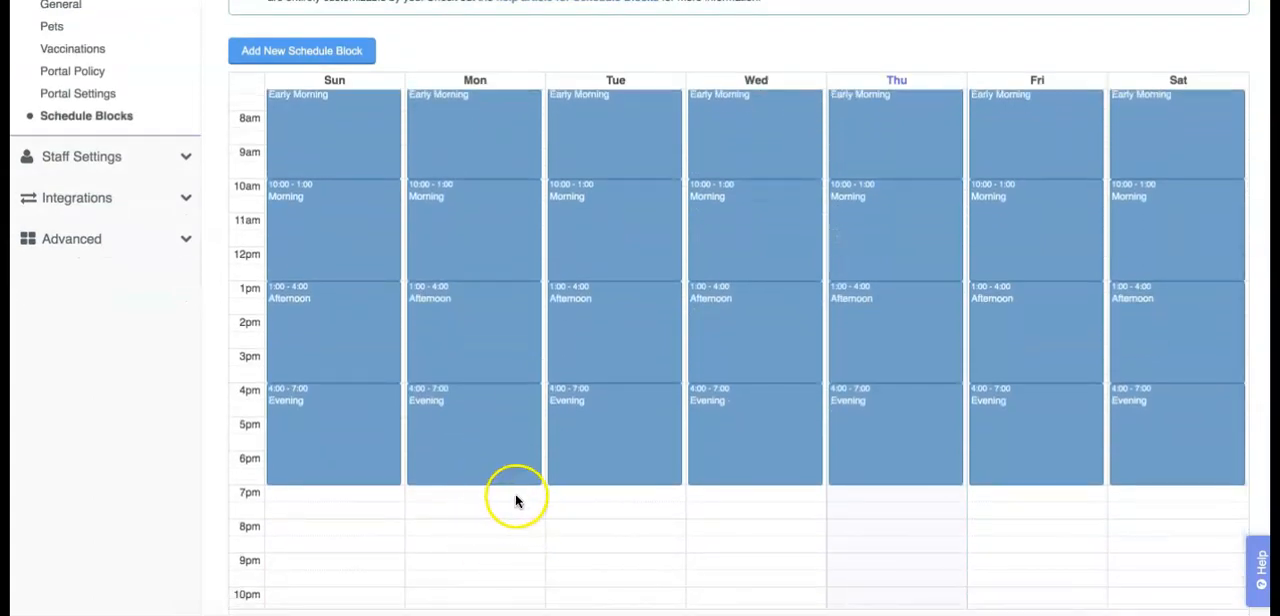
pyautogui.moveTo(517, 494); pyautogui.dragTo(534, 551)
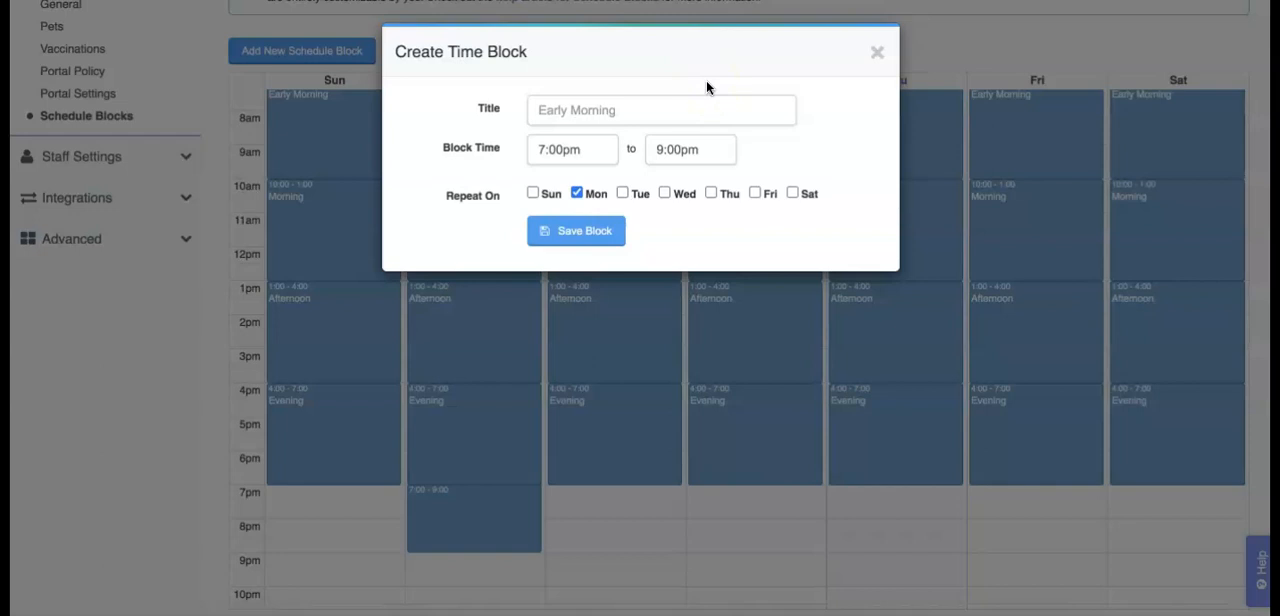
pyautogui.write('Late Visit')
pyautogui.click(537, 194)
pyautogui.click(533, 193)
pyautogui.click(622, 193)
pyautogui.click(664, 193)
pyautogui.click(710, 193)
pyautogui.click(754, 193)
pyautogui.click(792, 193)
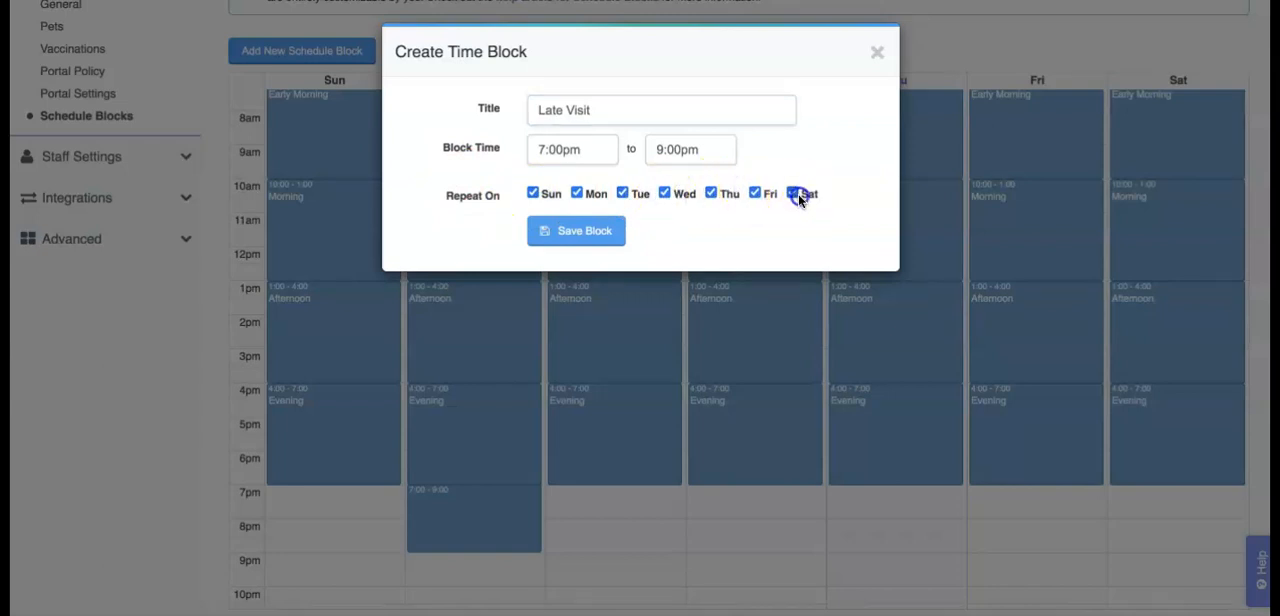
pyautogui.click(604, 238)
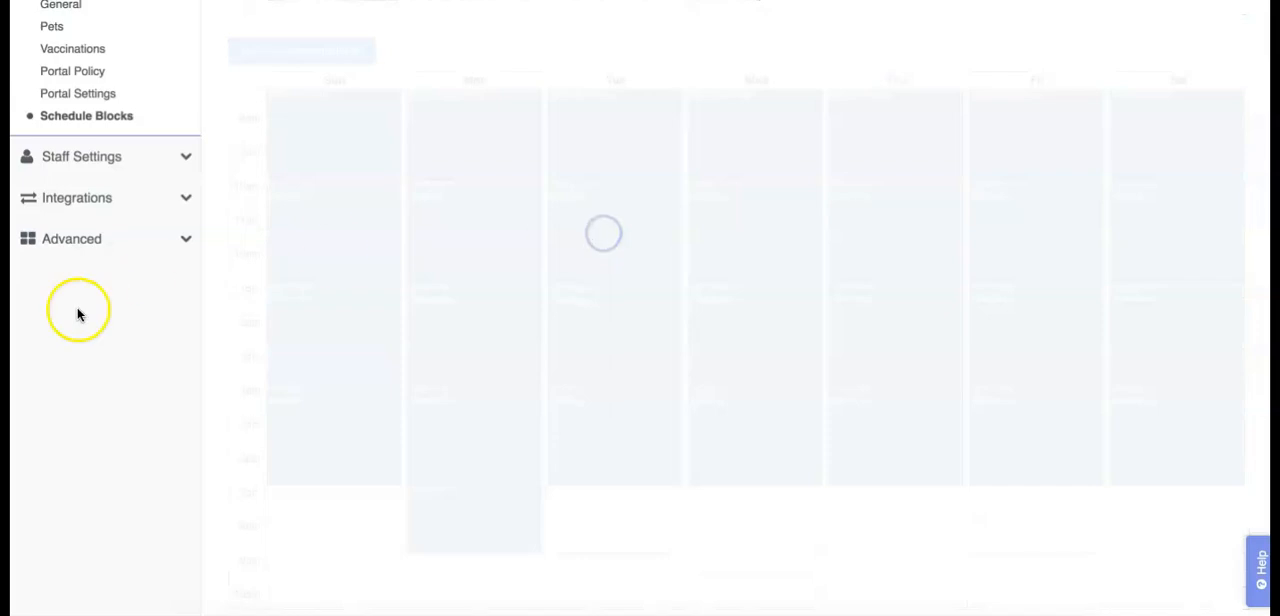
# Step: Remove Sunday and Saturday from the Late Visit block's repeat days and save the block
pyautogui.scroll(-1, 97, 398)
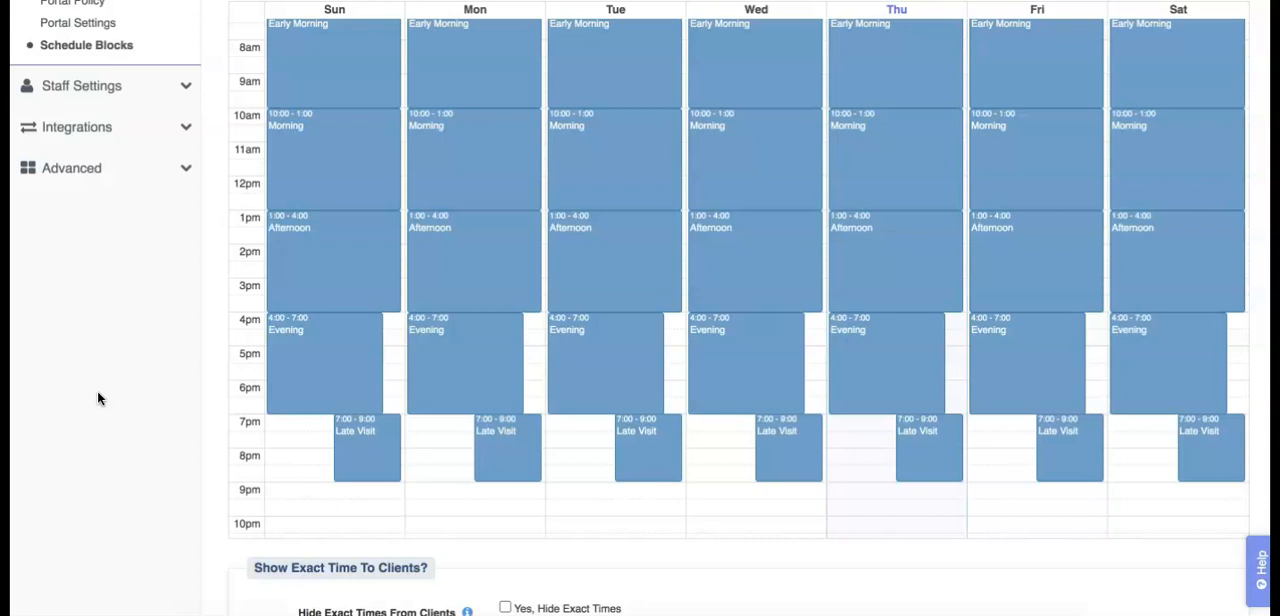
pyautogui.click(366, 456)
pyautogui.click(383, 461)
pyautogui.click(386, 460)
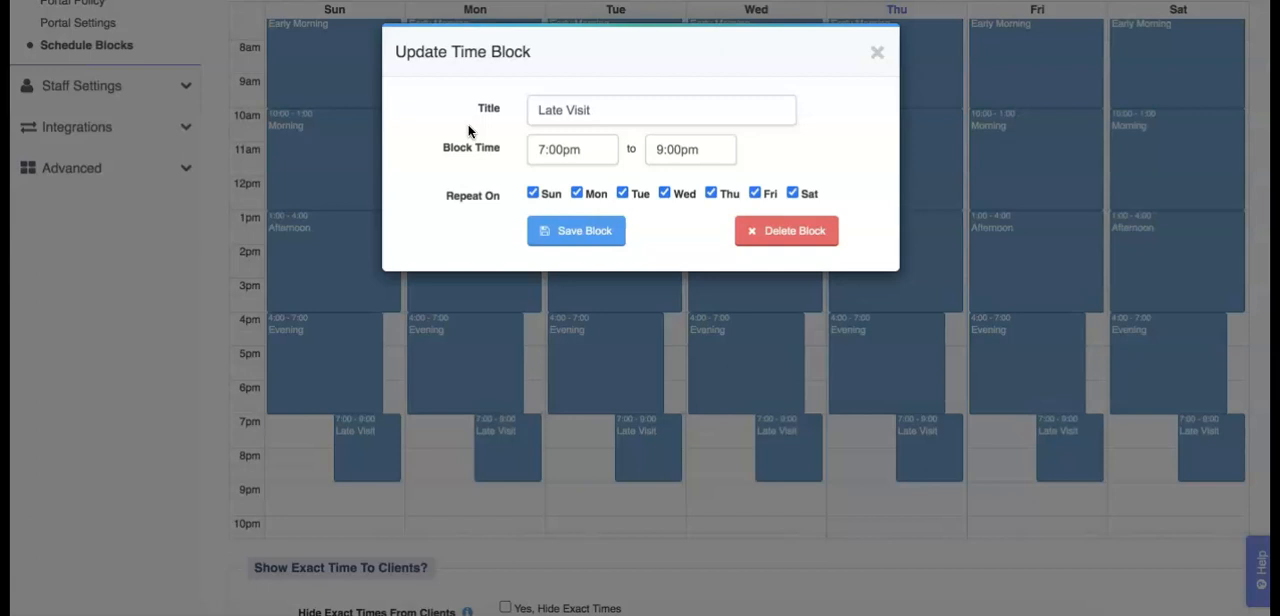
pyautogui.click(533, 193)
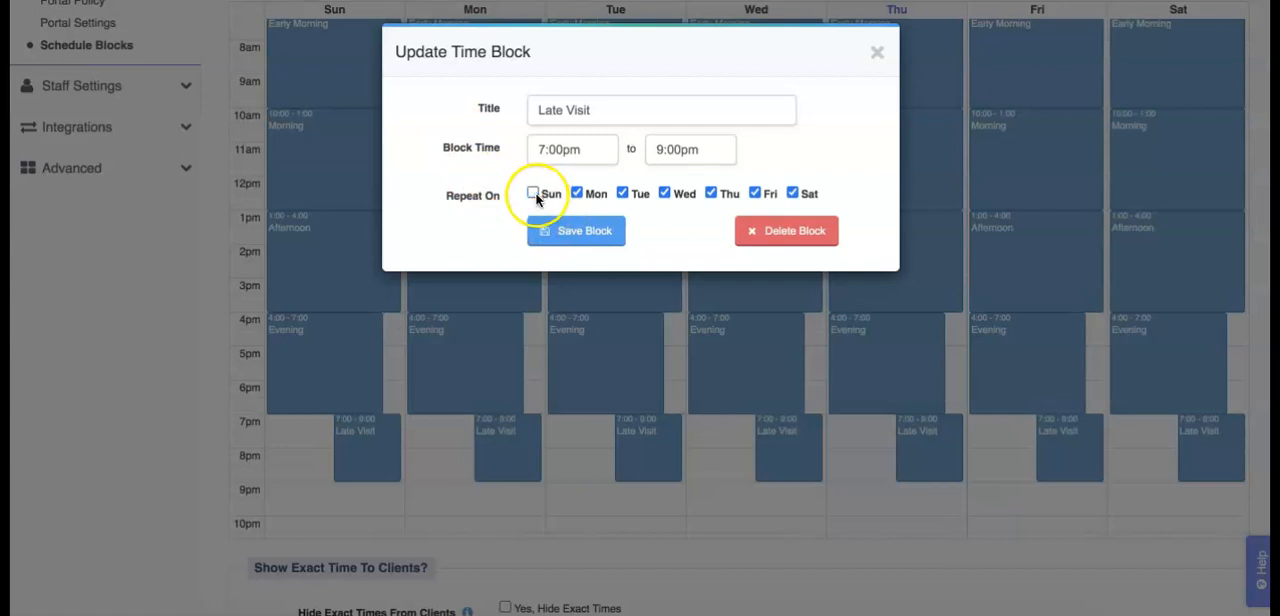
pyautogui.click(794, 195)
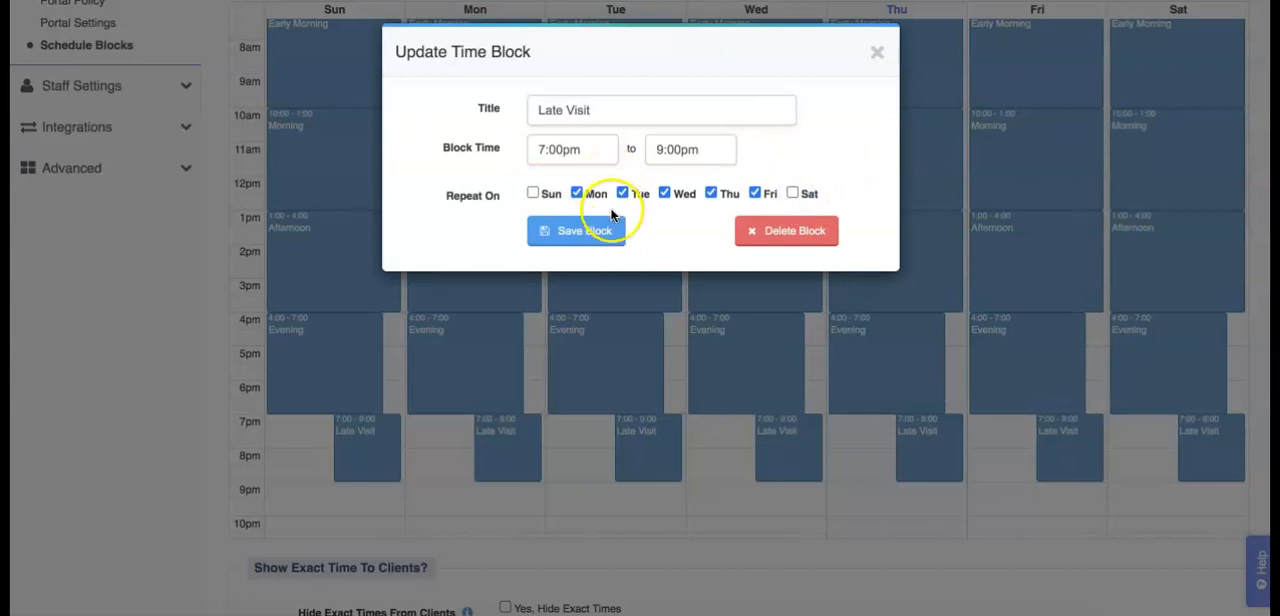
pyautogui.click(604, 240)
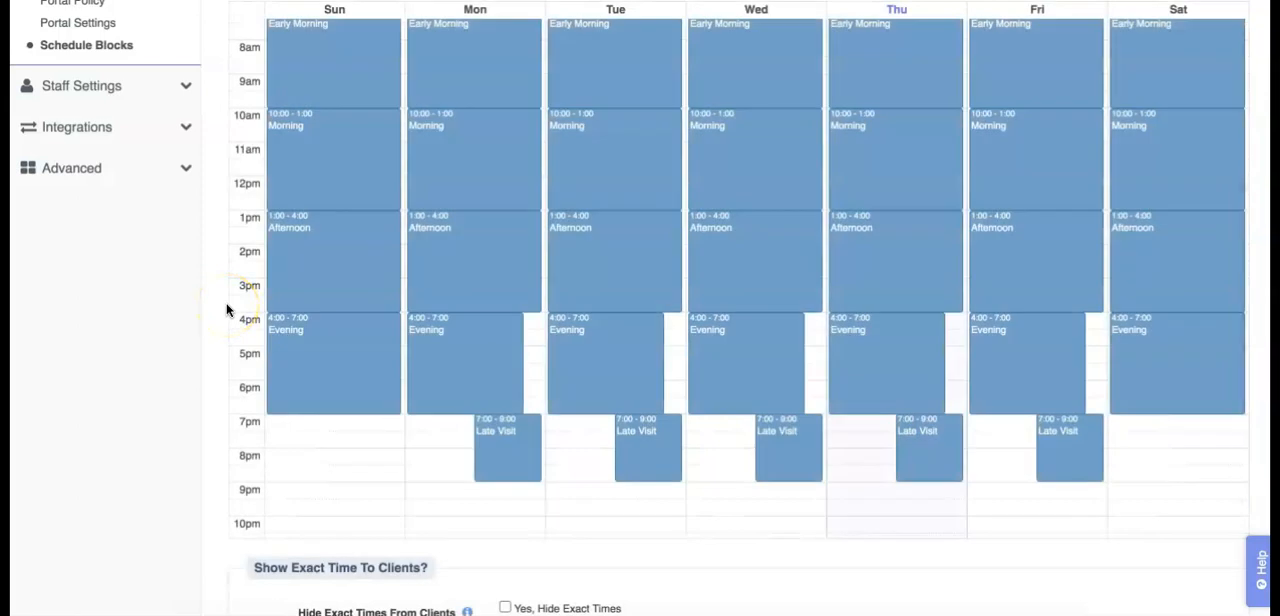
# Step: Delete the Late Visit block from the weekly schedule
pyautogui.click(482, 477)
pyautogui.click(510, 472)
pyautogui.click(527, 452)
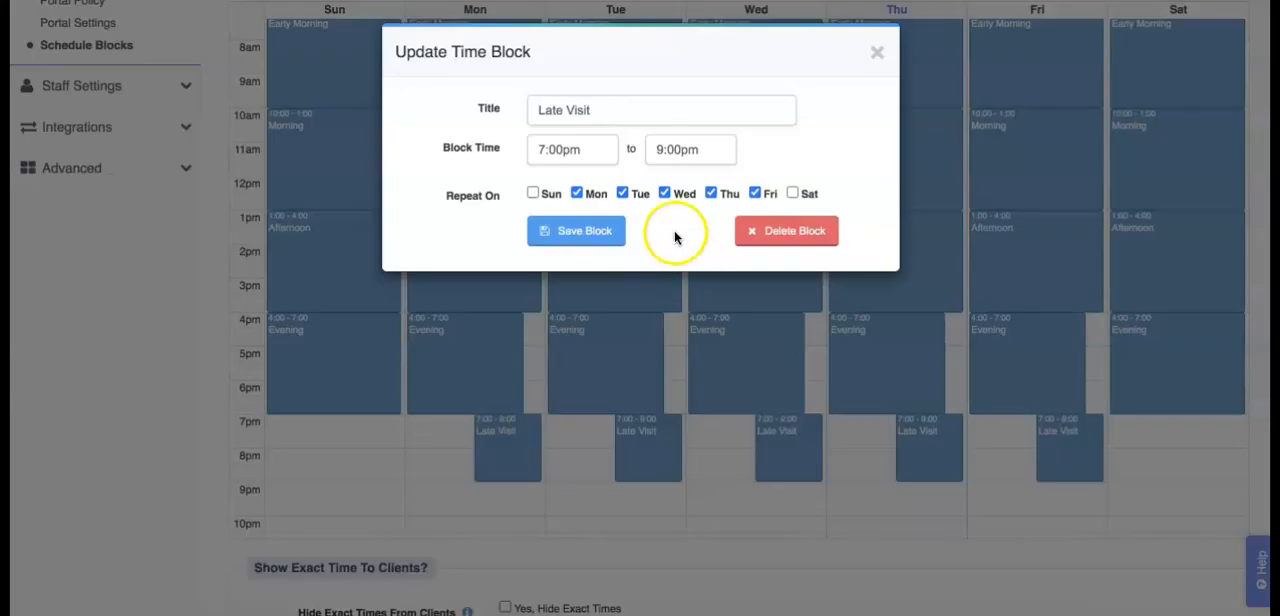
pyautogui.click(830, 244)
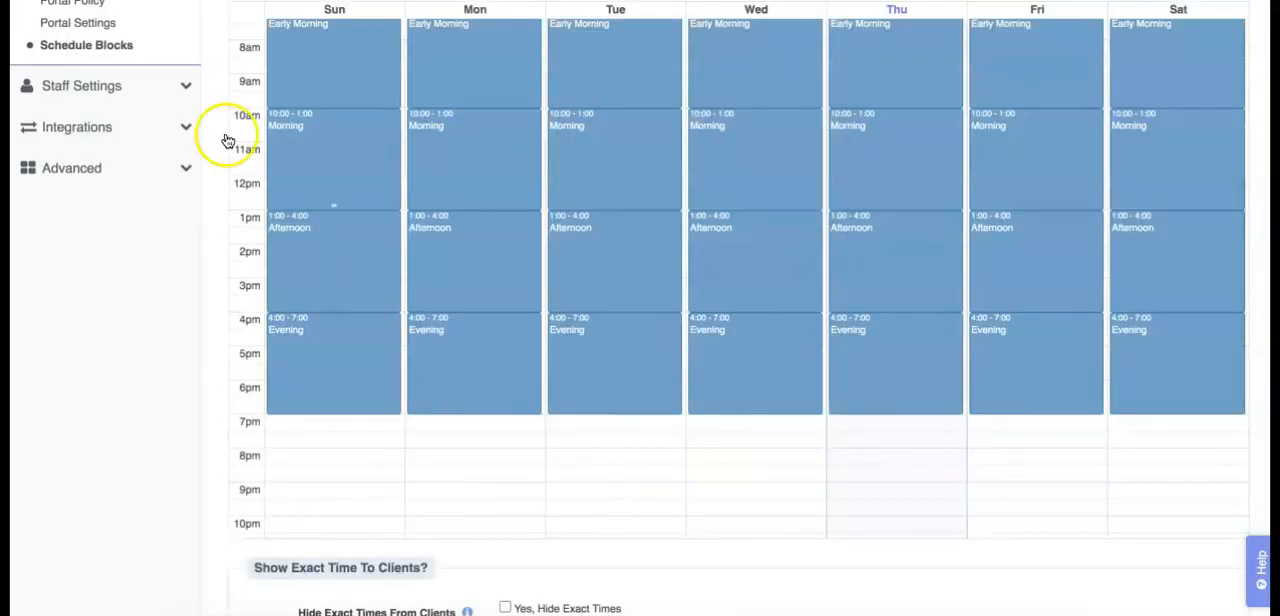
# Step: Select hiding exact times from clients and review the automatic Client Time Display options
pyautogui.scroll(-2, 110, 40)
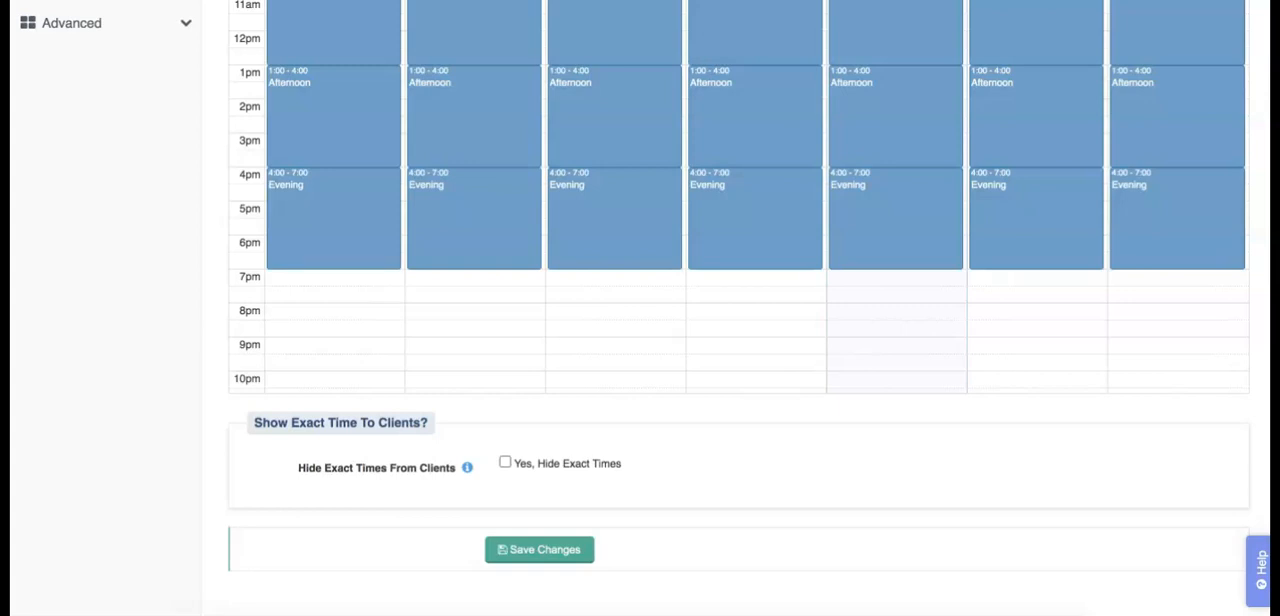
pyautogui.scroll(5, 77, 147)
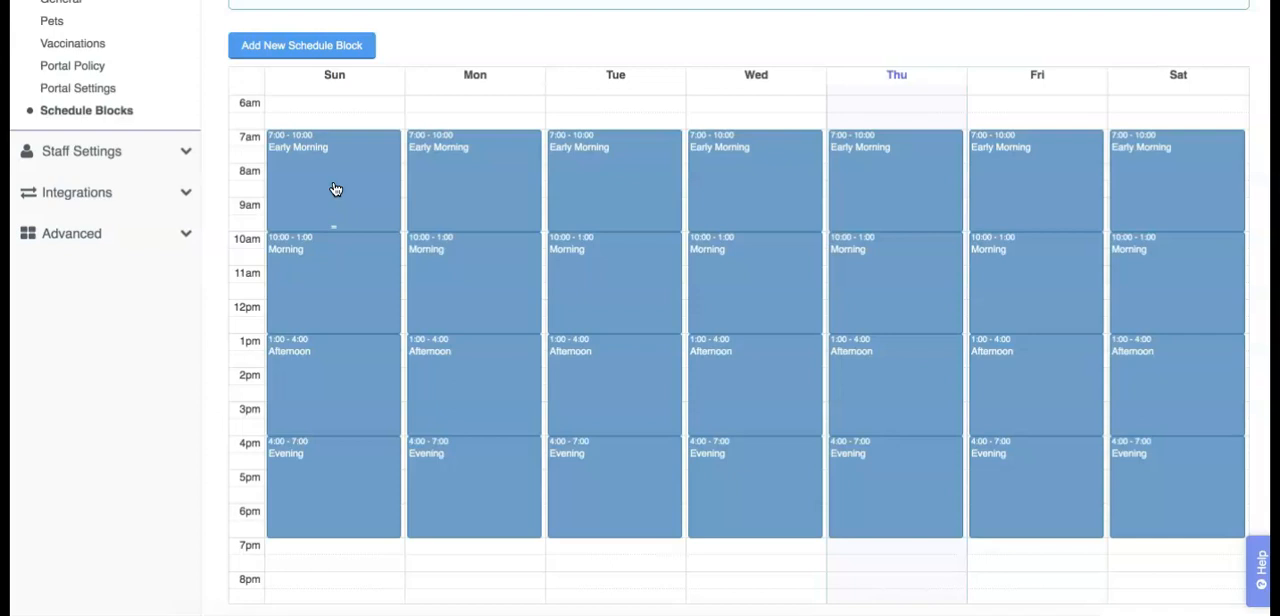
pyautogui.scroll(-5, 202, 290)
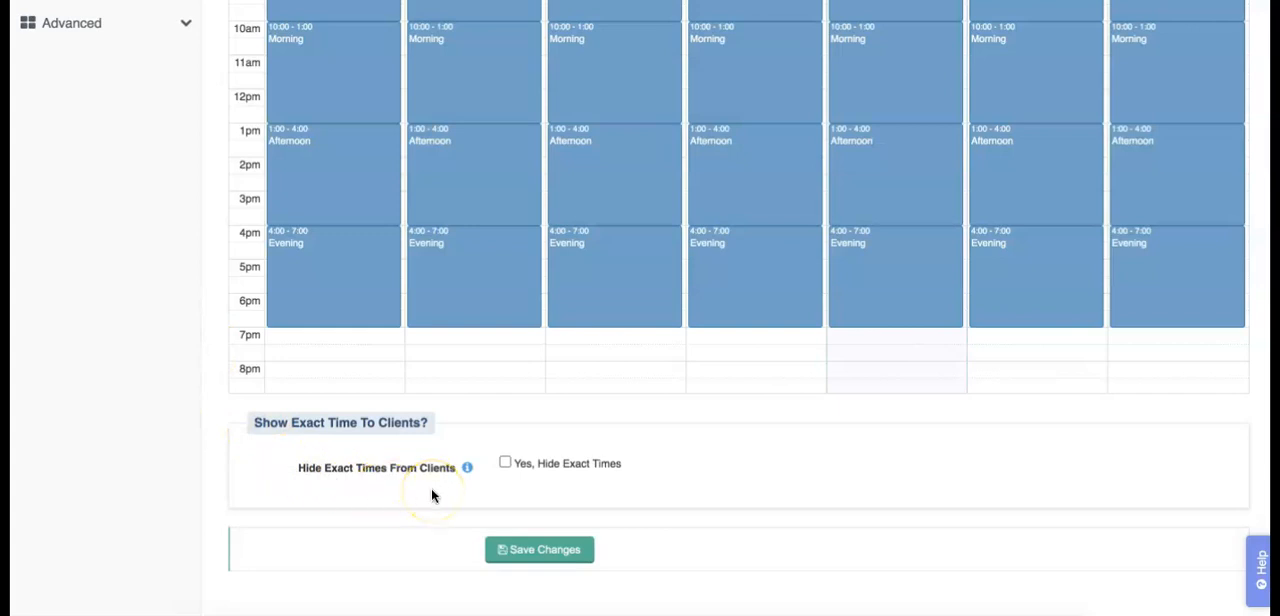
pyautogui.click(505, 462)
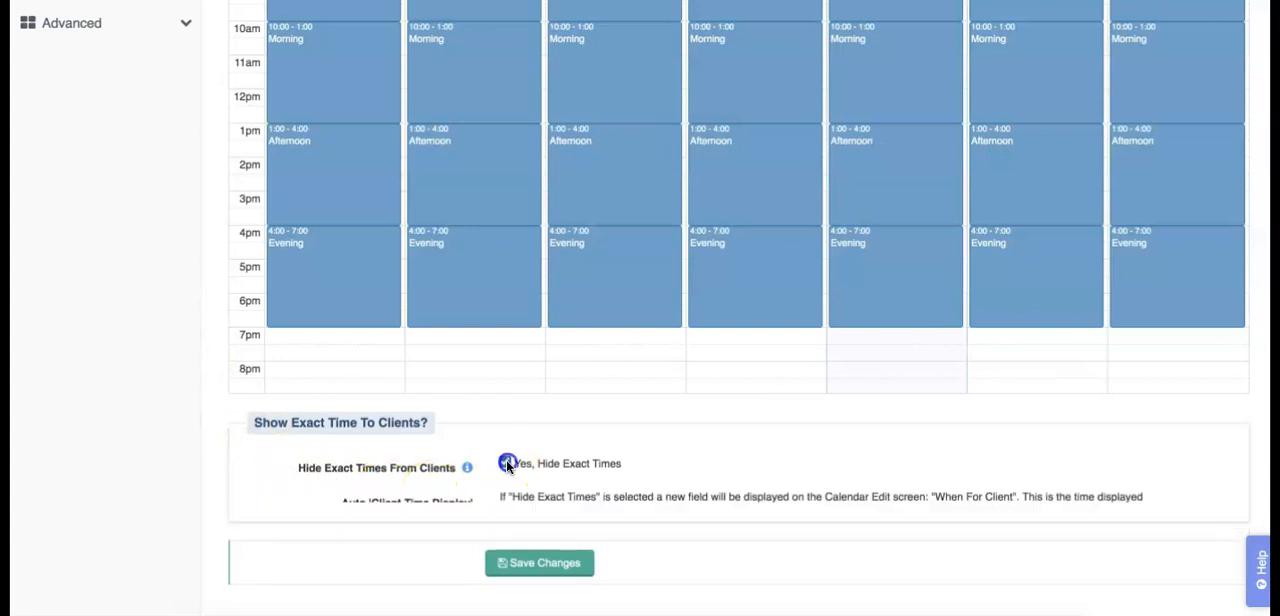
pyautogui.scroll(-5, 245, 360)
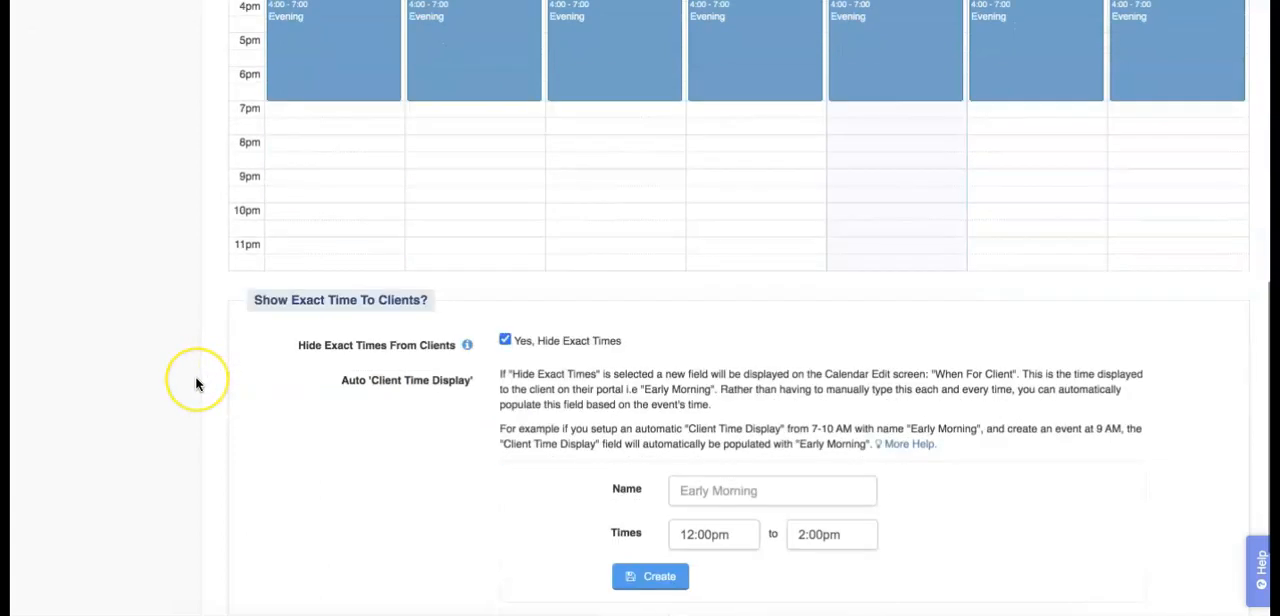
pyautogui.scroll(-3, 196, 383)
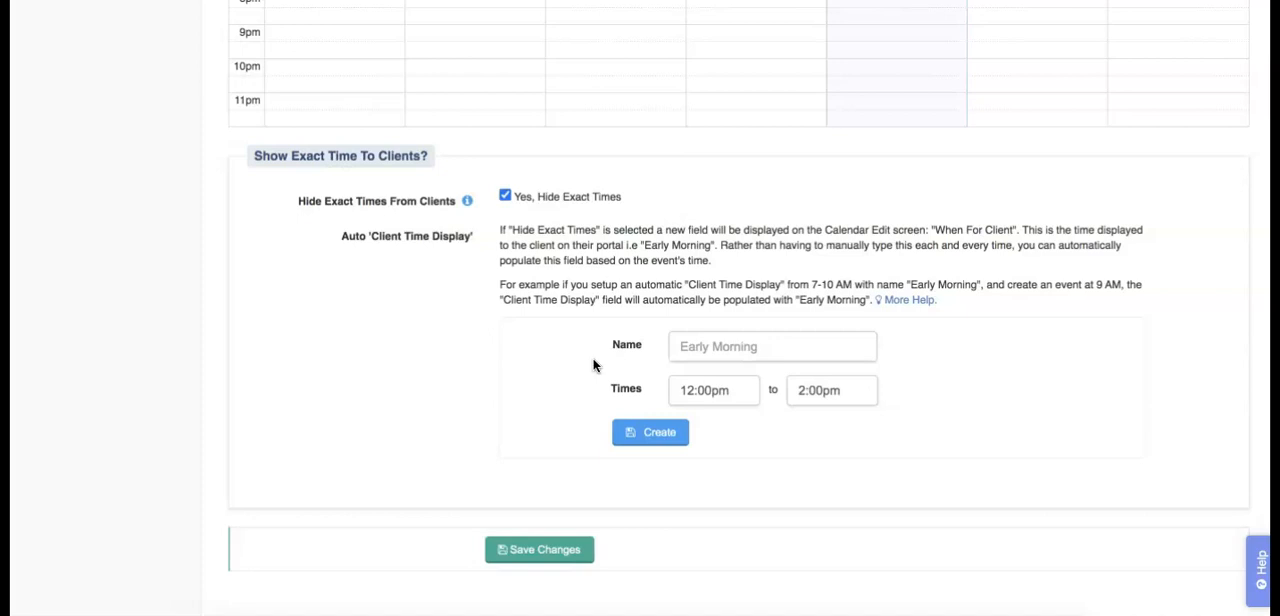
# Step: Rename the Evening schedule block as "Evening (4pm-7pm)" and save it
pyautogui.scroll(4, 107, 241)
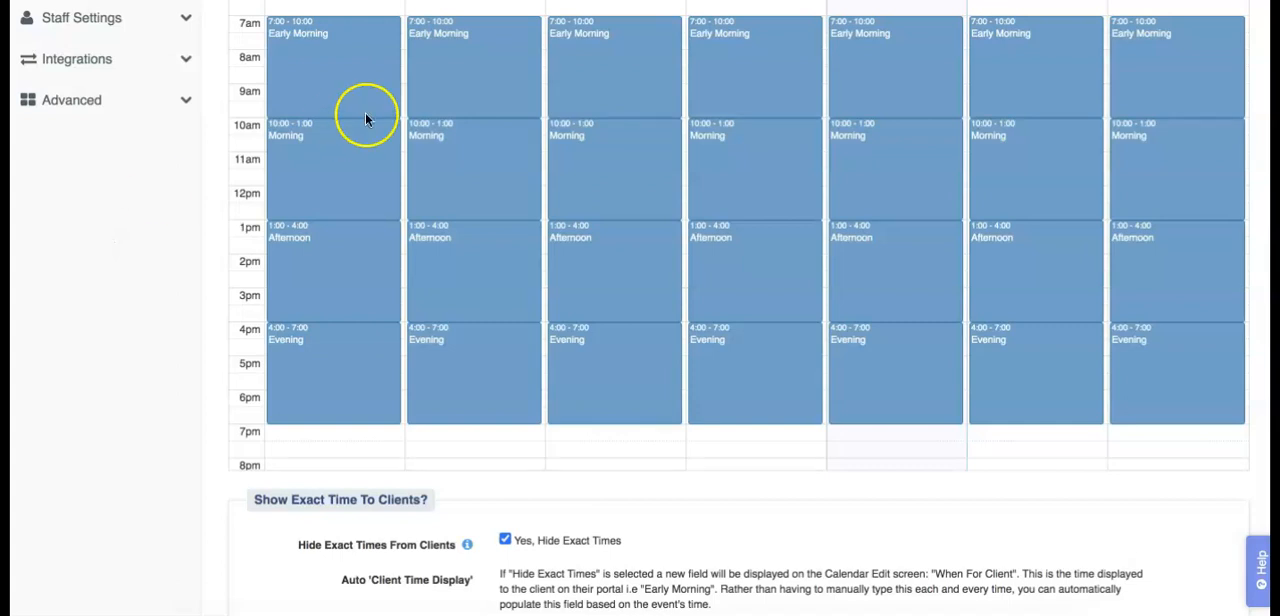
pyautogui.click(489, 350)
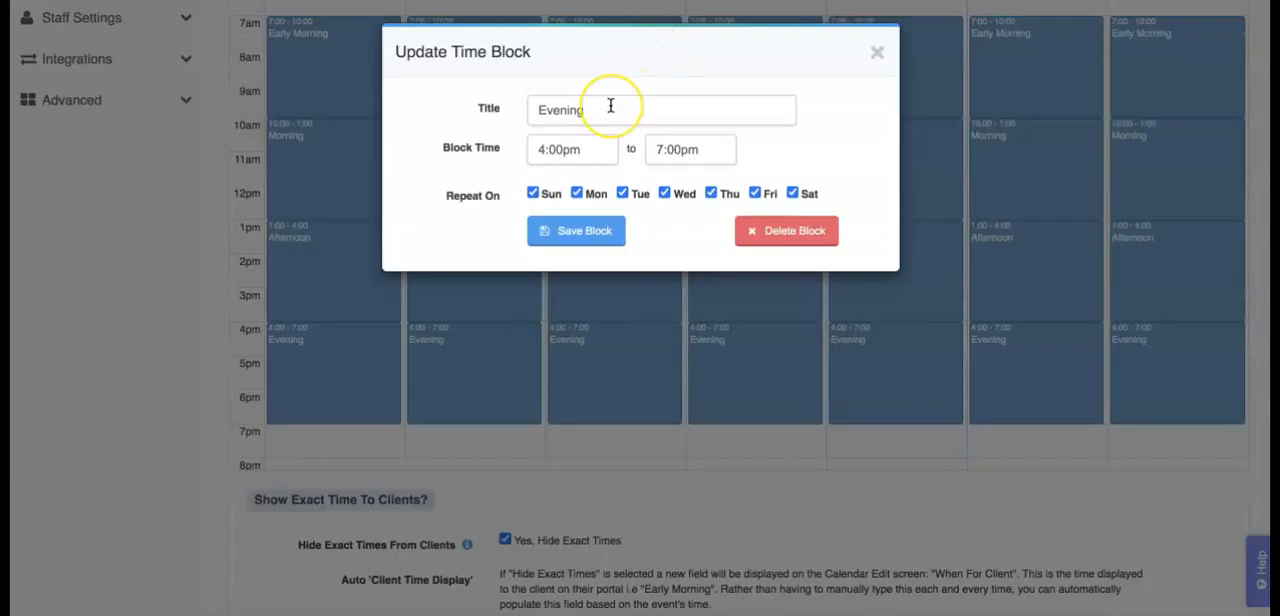
pyautogui.click(610, 106)
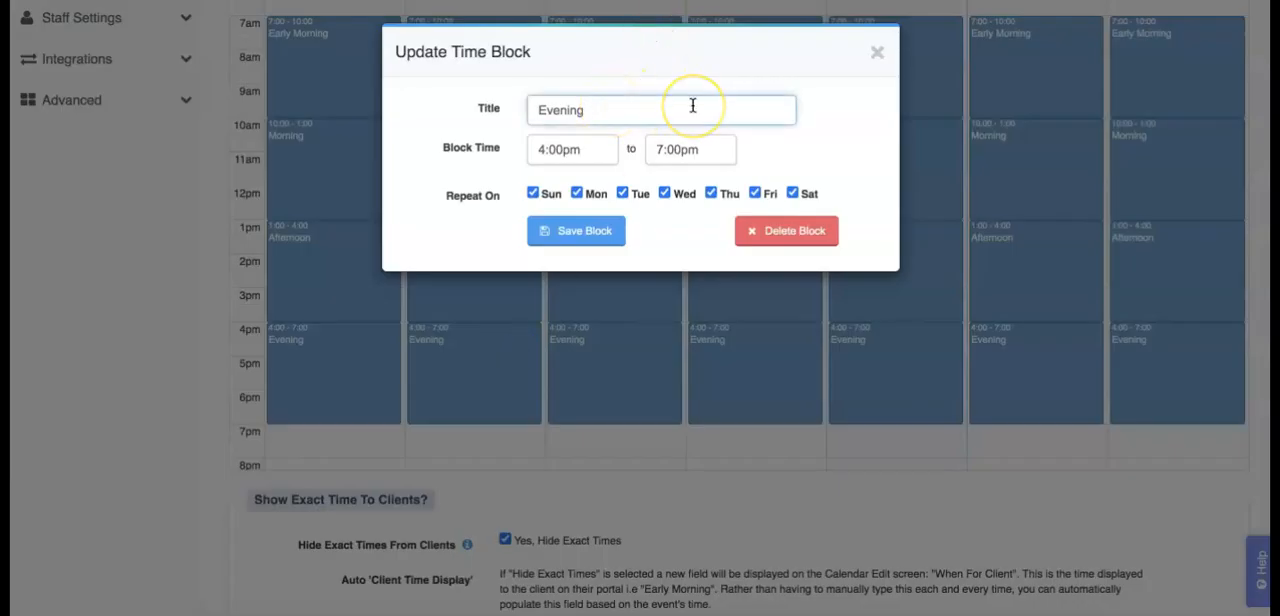
pyautogui.write('(4pm-7pm)')
pyautogui.click(586, 231)
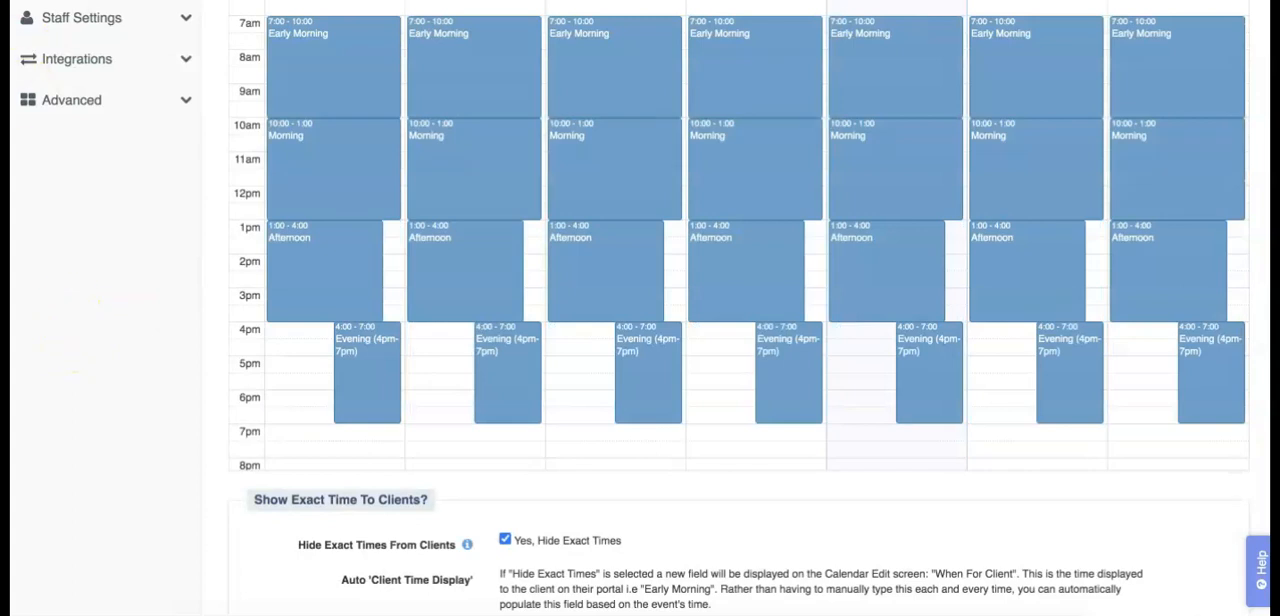
# Step: Switch to the Scheduler and add a new event to Fido's service order with Dog Walk as the service
pyautogui.scroll(-3, 700, 459)
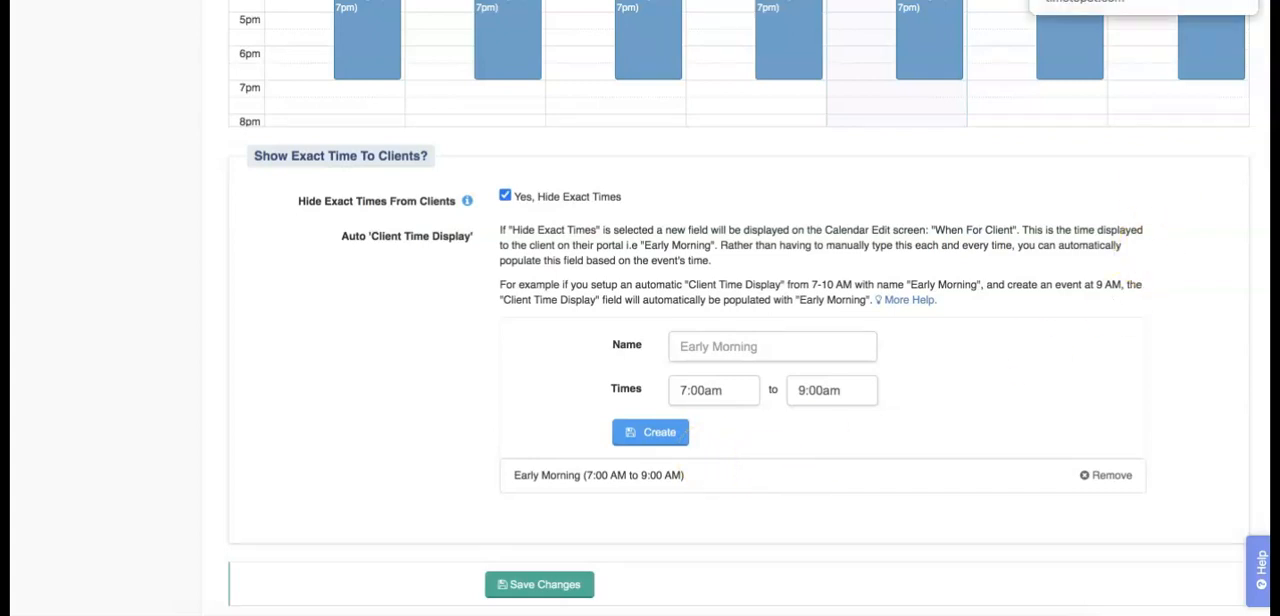
pyautogui.click(1110, 1)
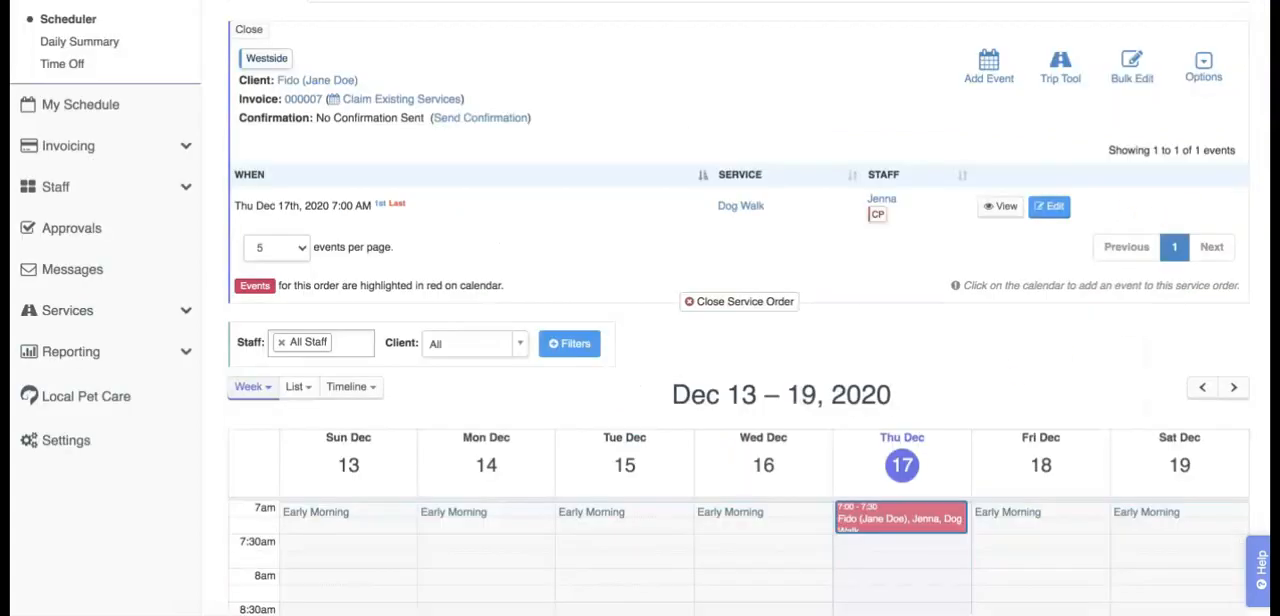
pyautogui.click(989, 64)
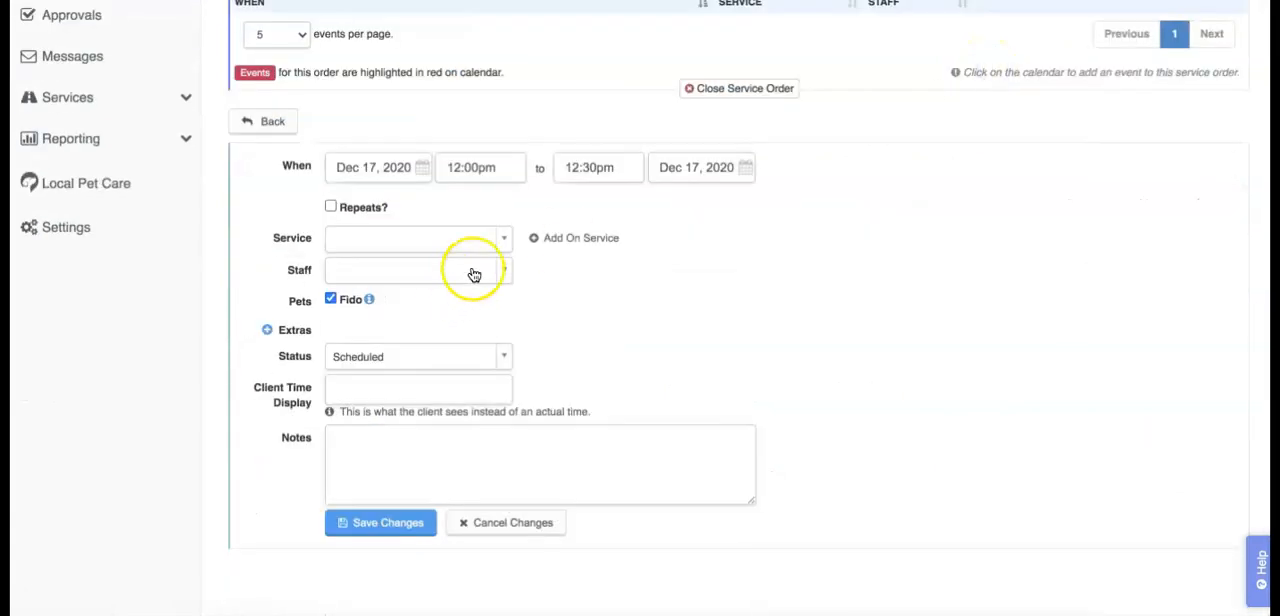
pyautogui.click(474, 247)
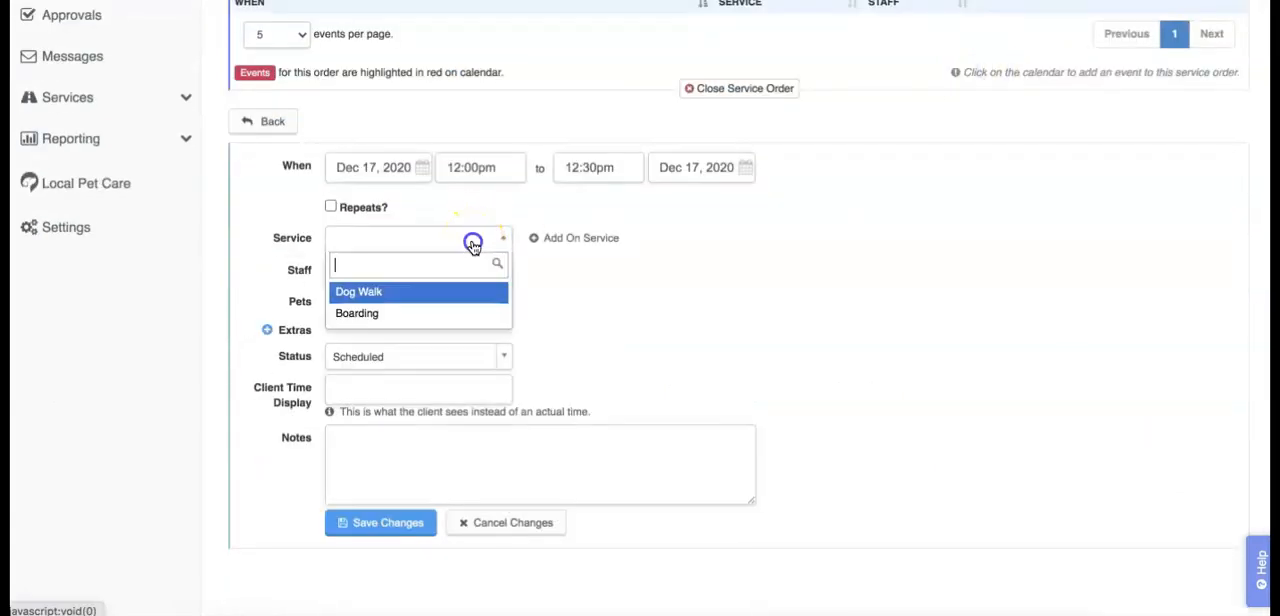
pyautogui.click(457, 291)
# Step: Set the event's start time to 7:00am and assign the available staff member
pyautogui.click(513, 176)
pyautogui.scroll(5, 490, 250)
pyautogui.scroll(5, 487, 249)
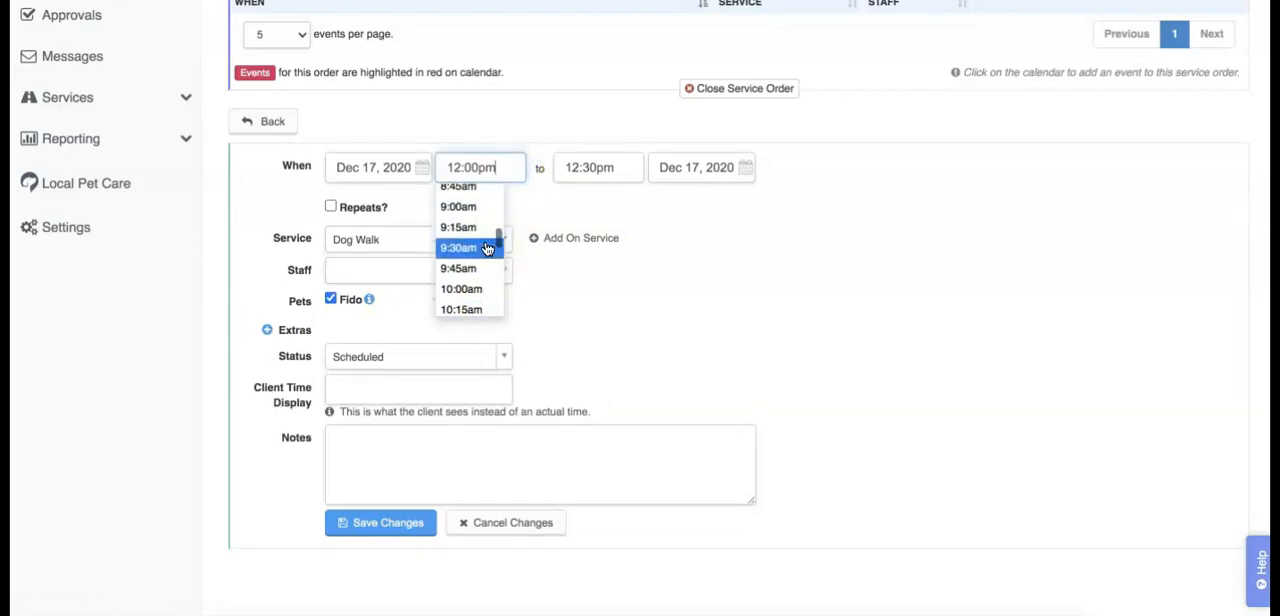
pyautogui.scroll(2, 487, 249)
pyautogui.click(482, 207)
pyautogui.click(457, 273)
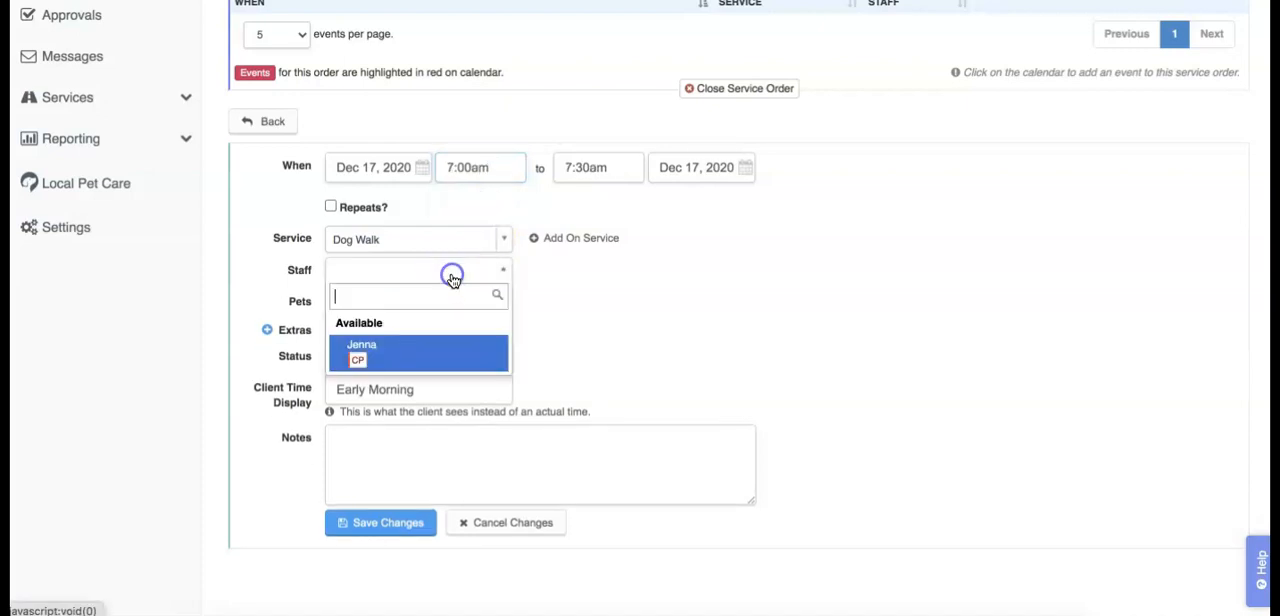
pyautogui.click(444, 338)
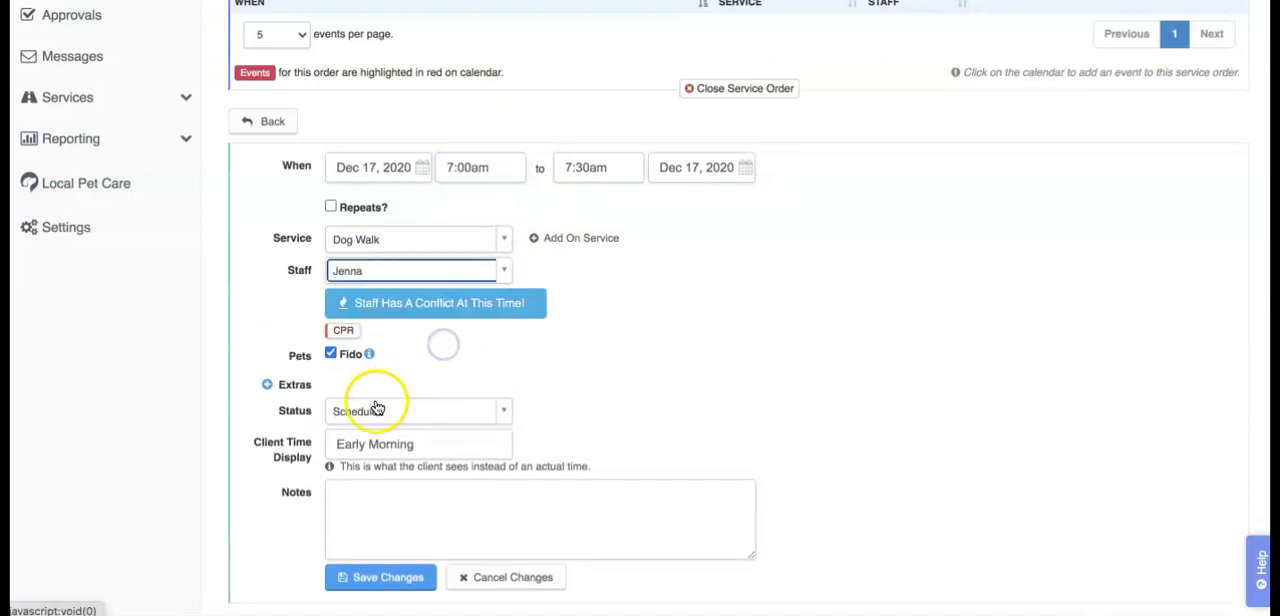
# Step: Return to the client time settings and examine the help article's screenshots of the client view with Hide Exact Times enabled and disabled
pyautogui.scroll(-1, 397, 466)
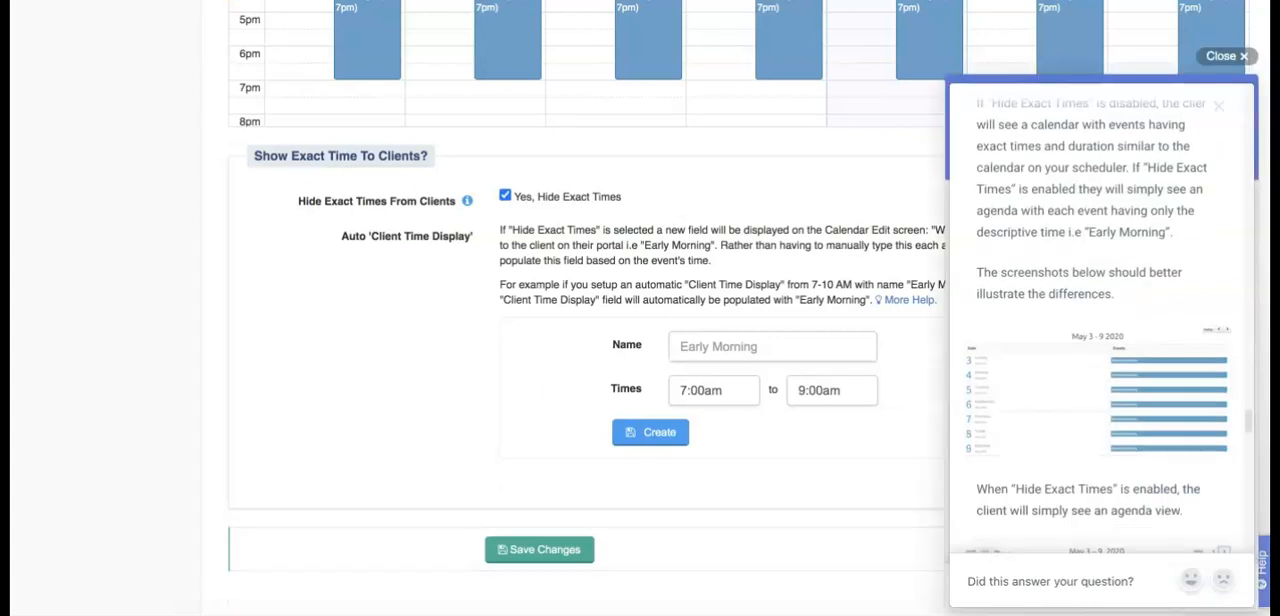
pyautogui.scroll(-2, 1157, 173)
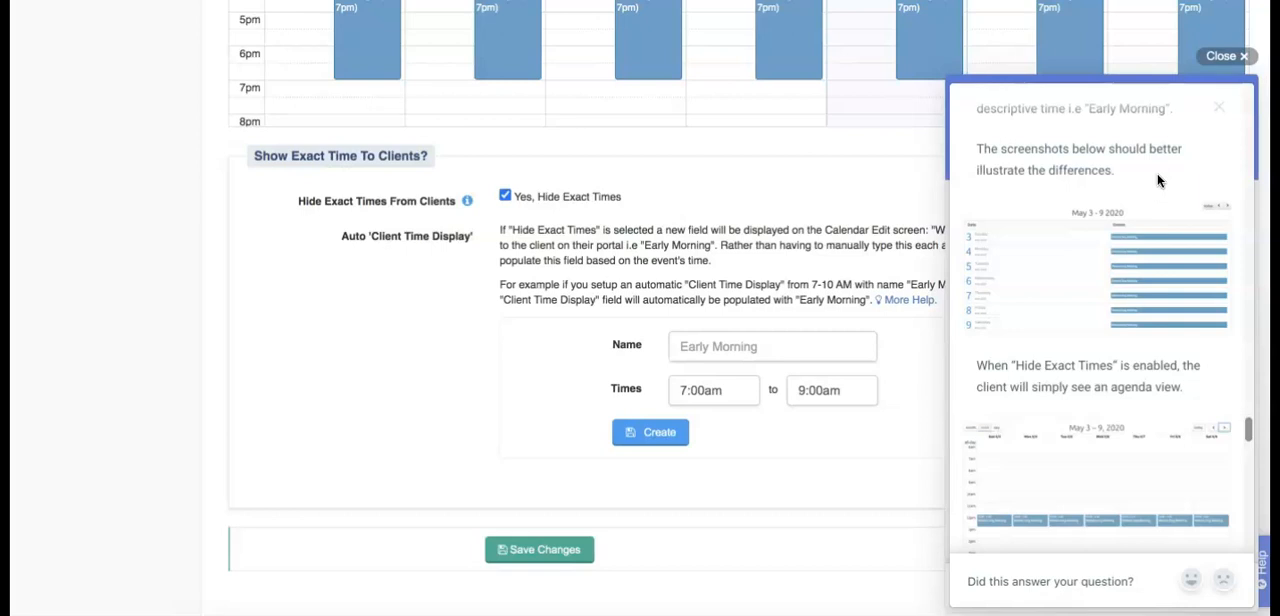
pyautogui.click(1163, 292)
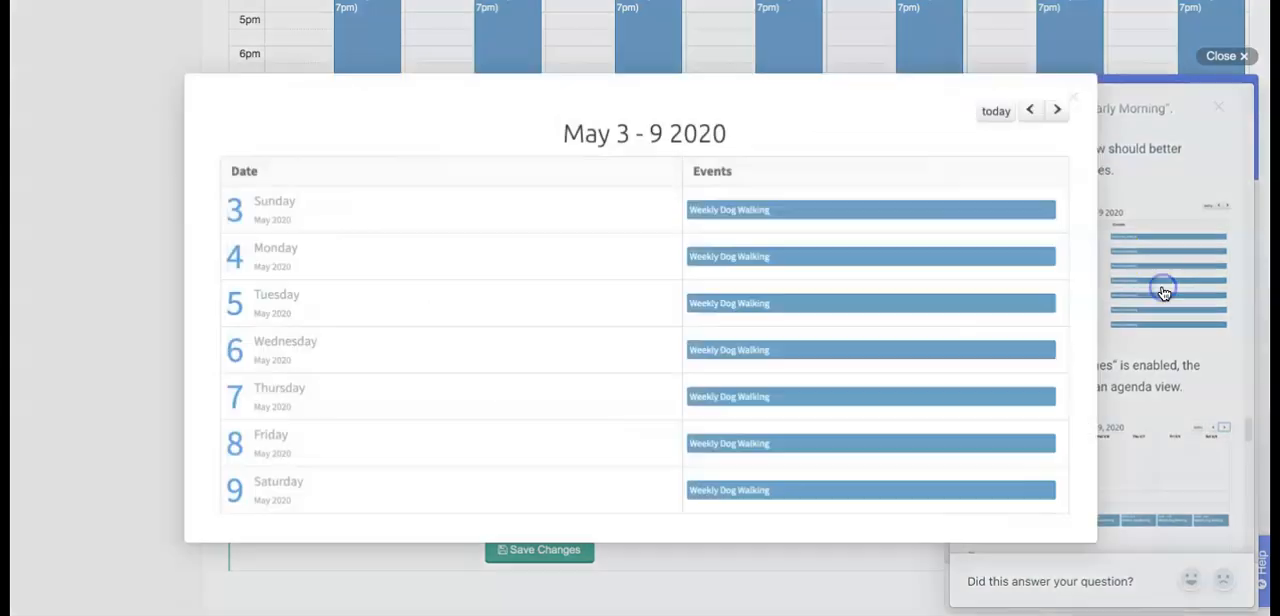
pyautogui.click(1169, 168)
pyautogui.click(1203, 373)
pyautogui.scroll(-4, 1203, 373)
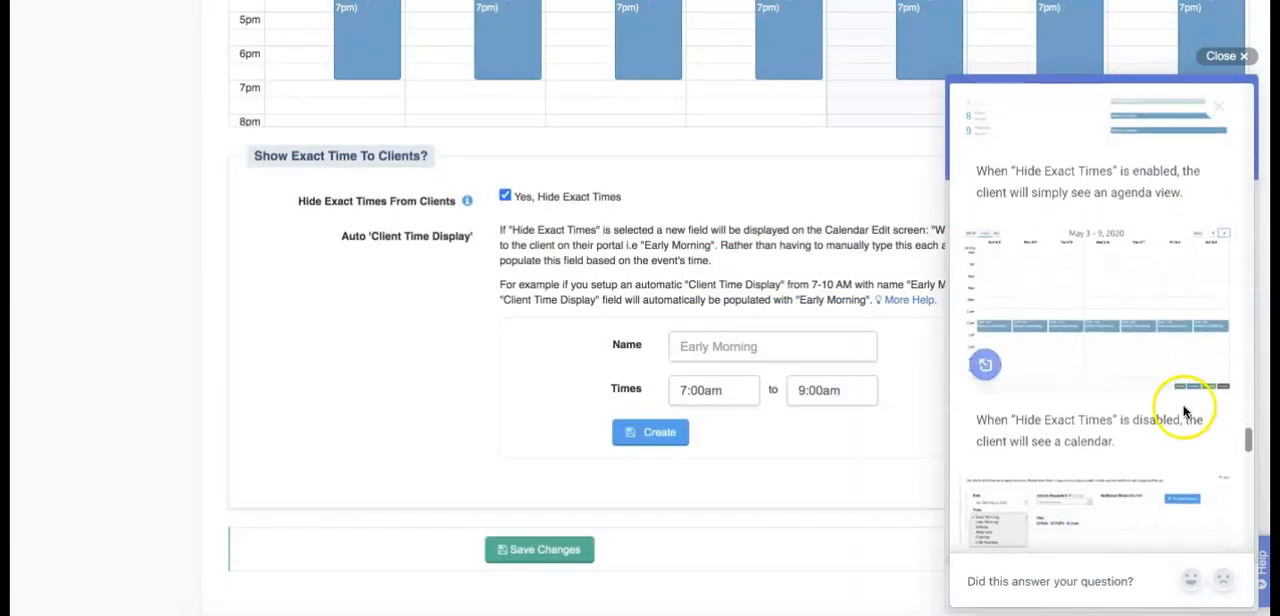
pyautogui.scroll(1, 1188, 463)
pyautogui.moveTo(1172, 372)
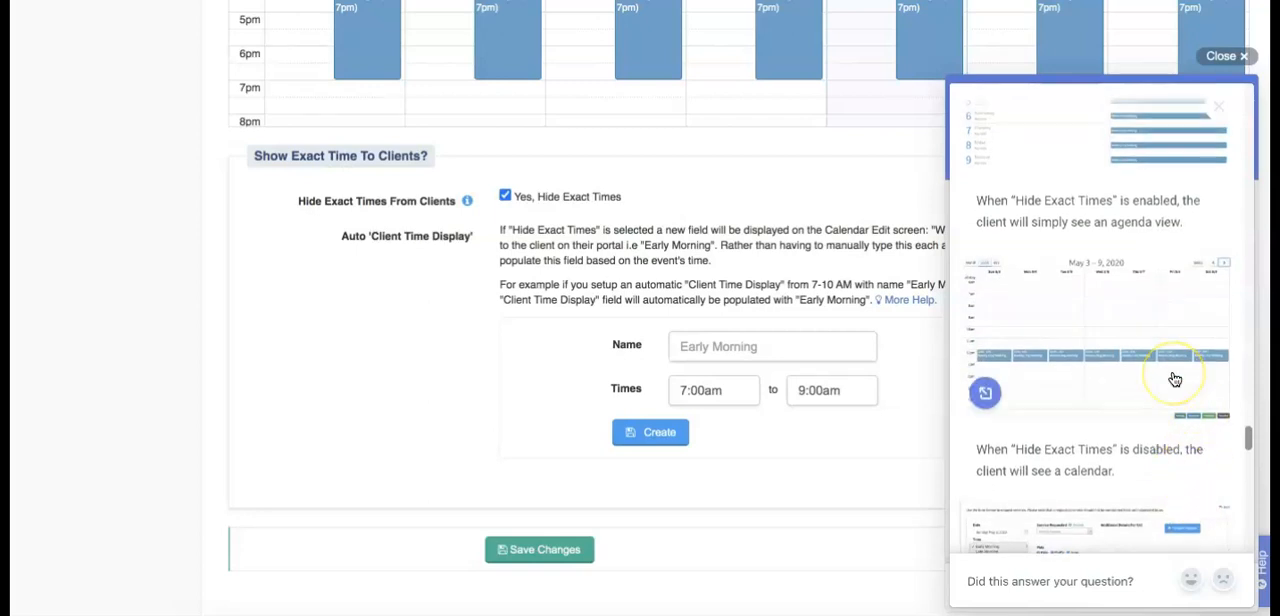
pyautogui.click(1175, 379)
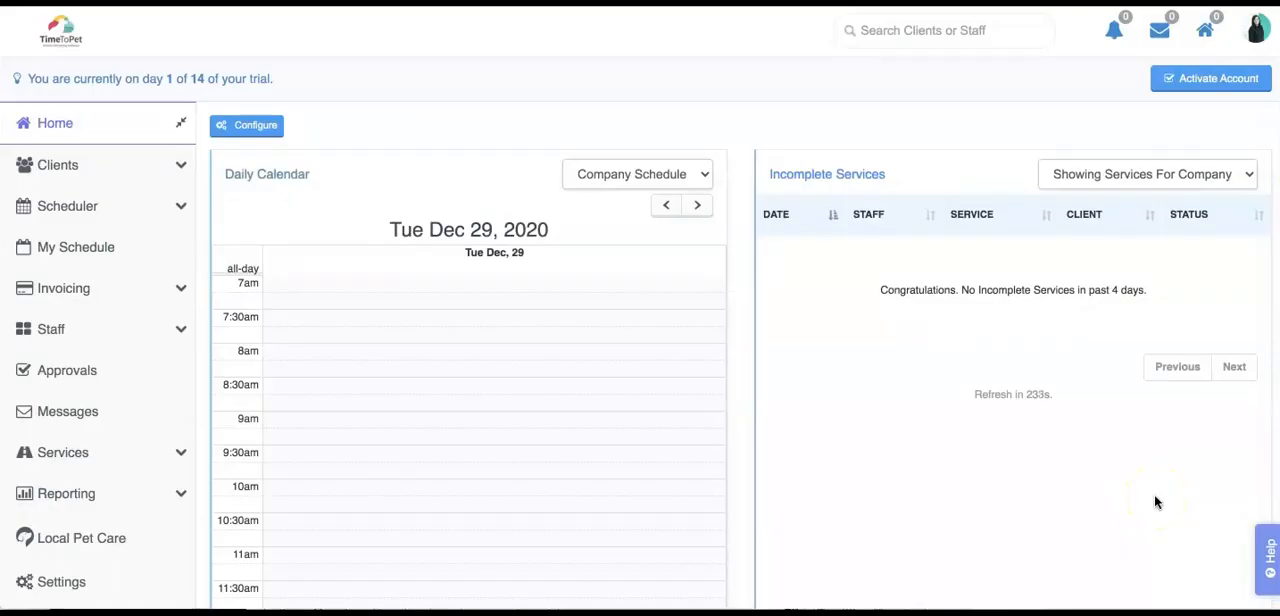
# Step: View the Ask message form in the help widget, close the widget, and open the Resource Center
pyautogui.click(1265, 550)
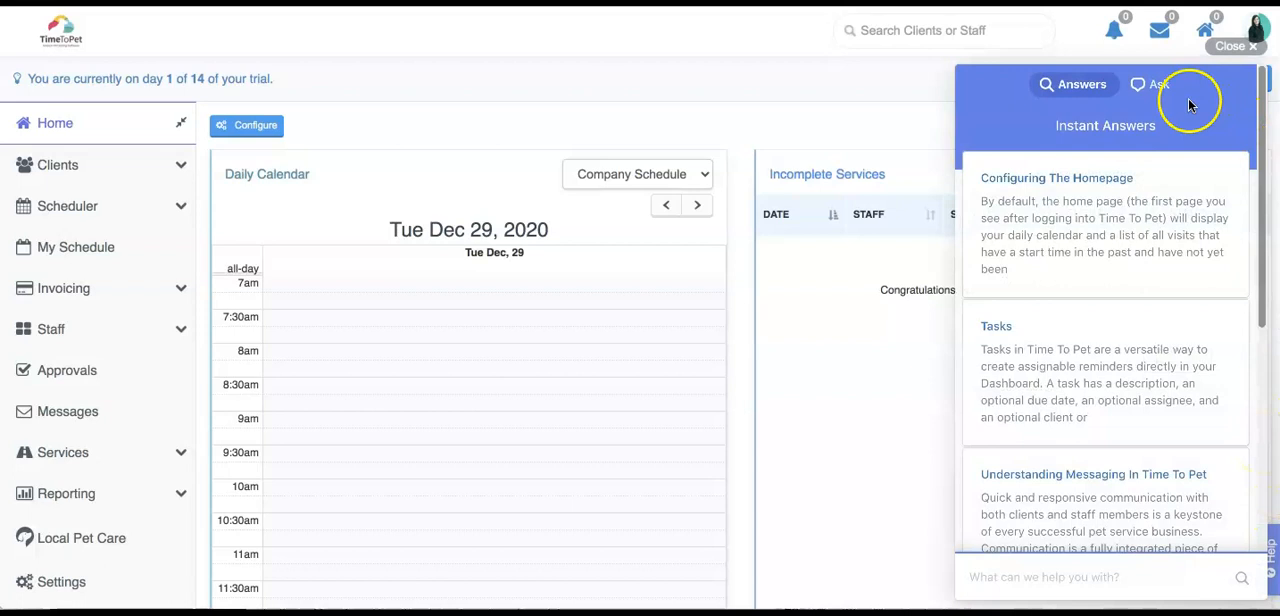
pyautogui.click(1158, 86)
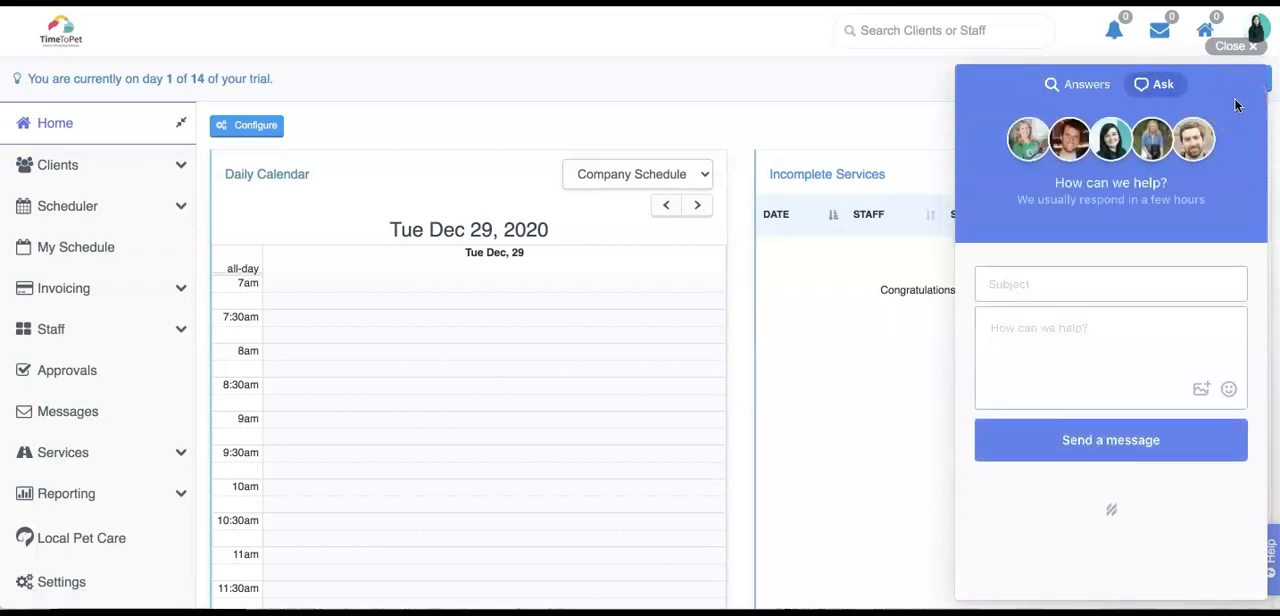
pyautogui.click(1237, 50)
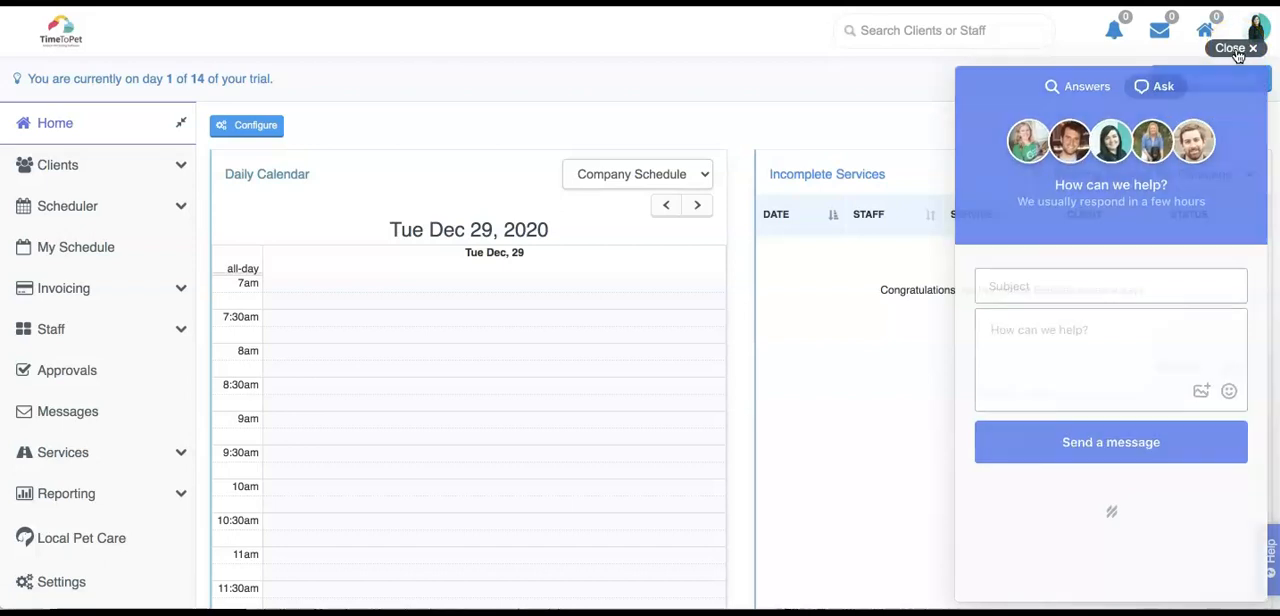
pyautogui.click(1256, 32)
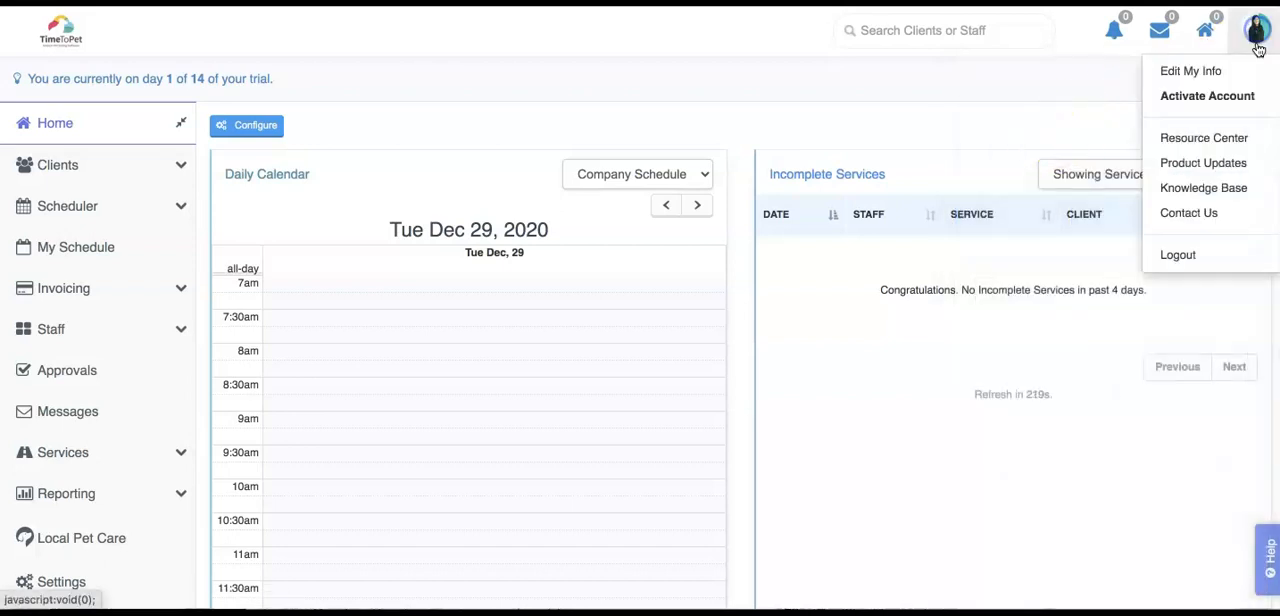
pyautogui.click(1228, 137)
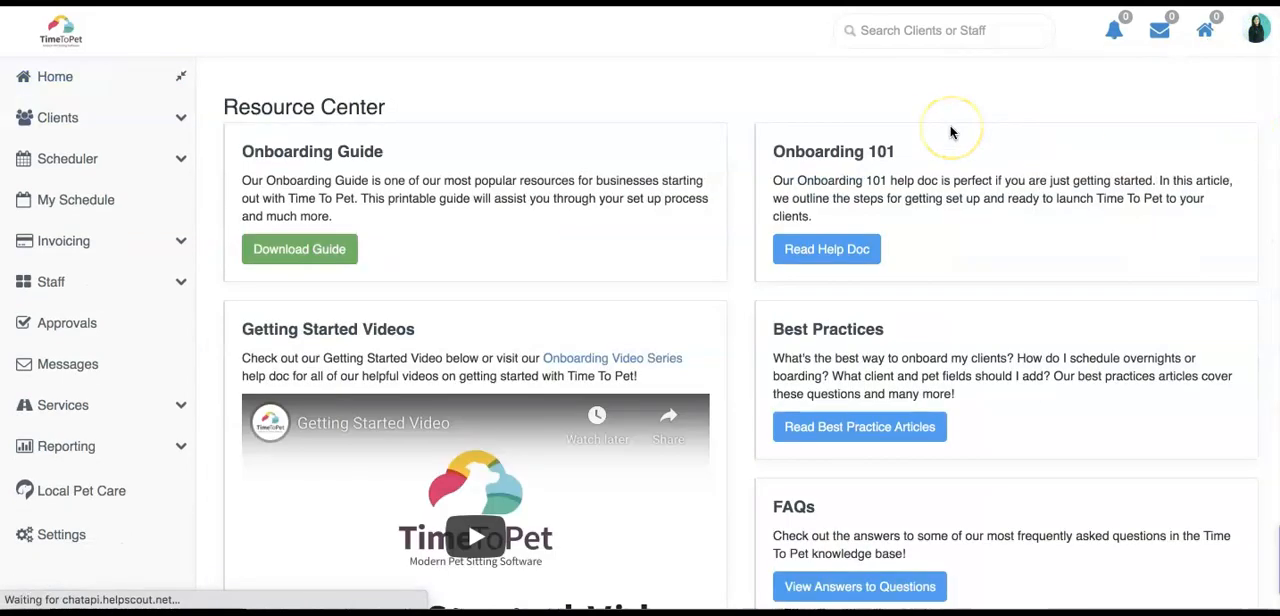